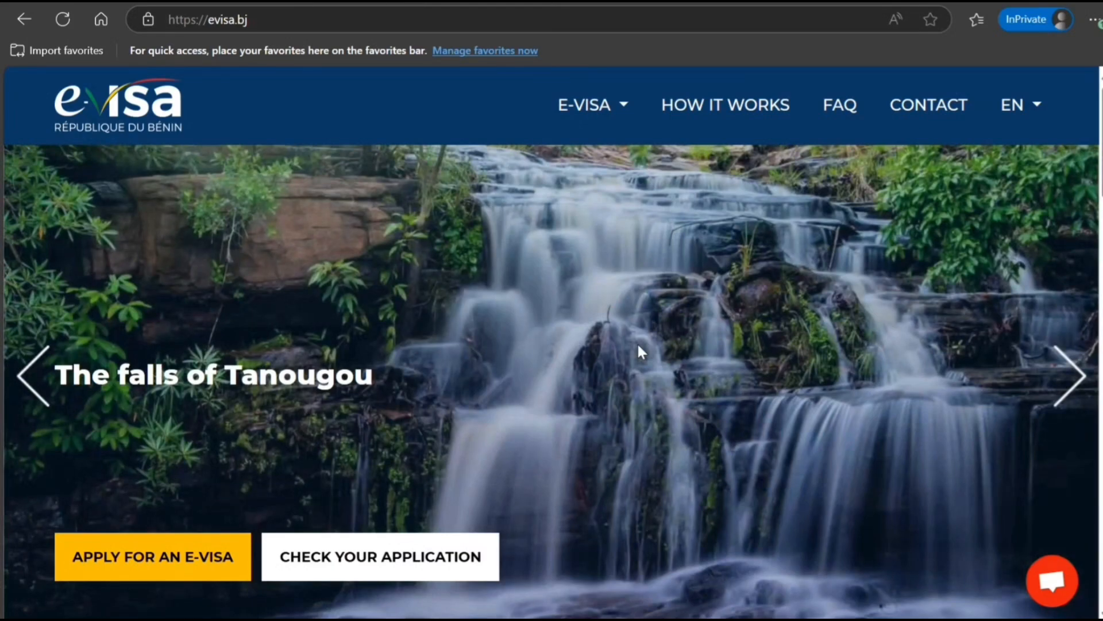
Step: Start a new e-visa application request, dismissing and reopening the request form to reach the Personal step
click(1031, 112)
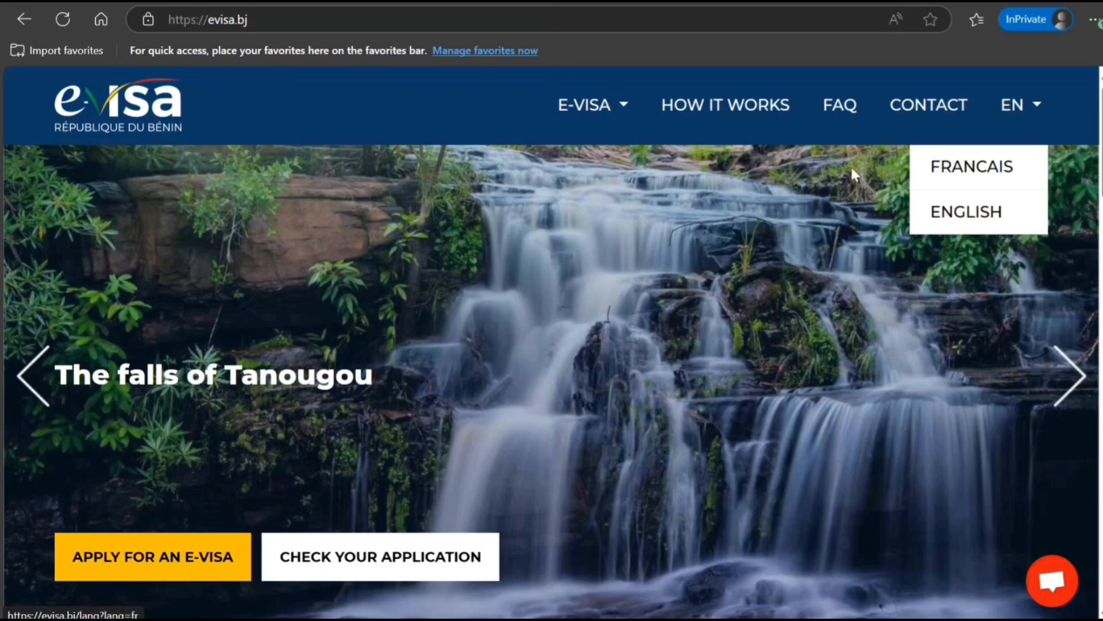
click(501, 124)
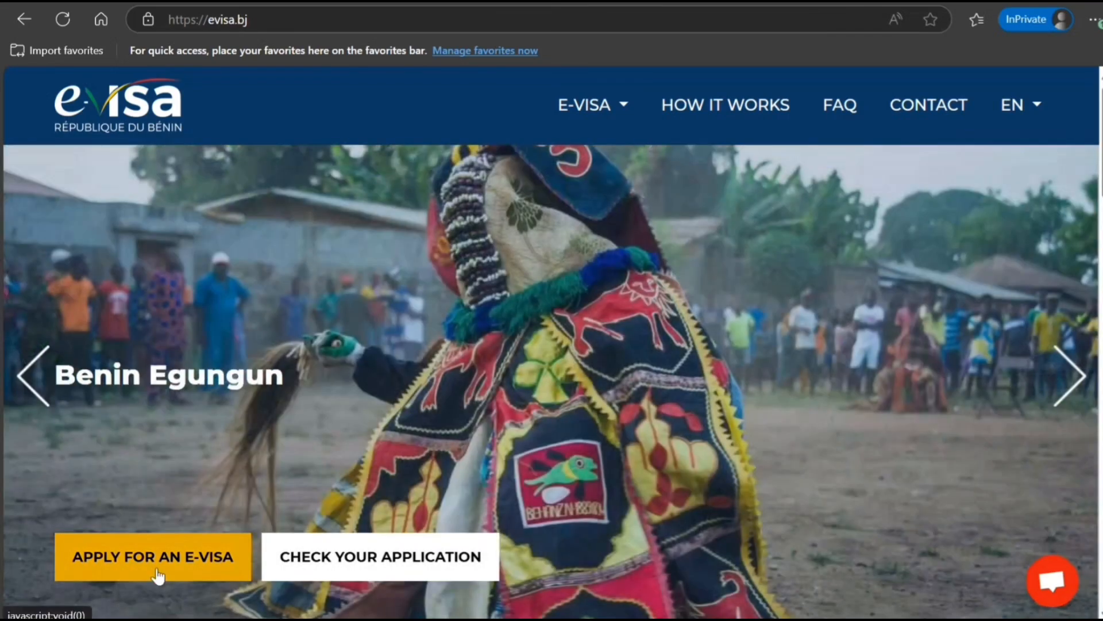
click(156, 565)
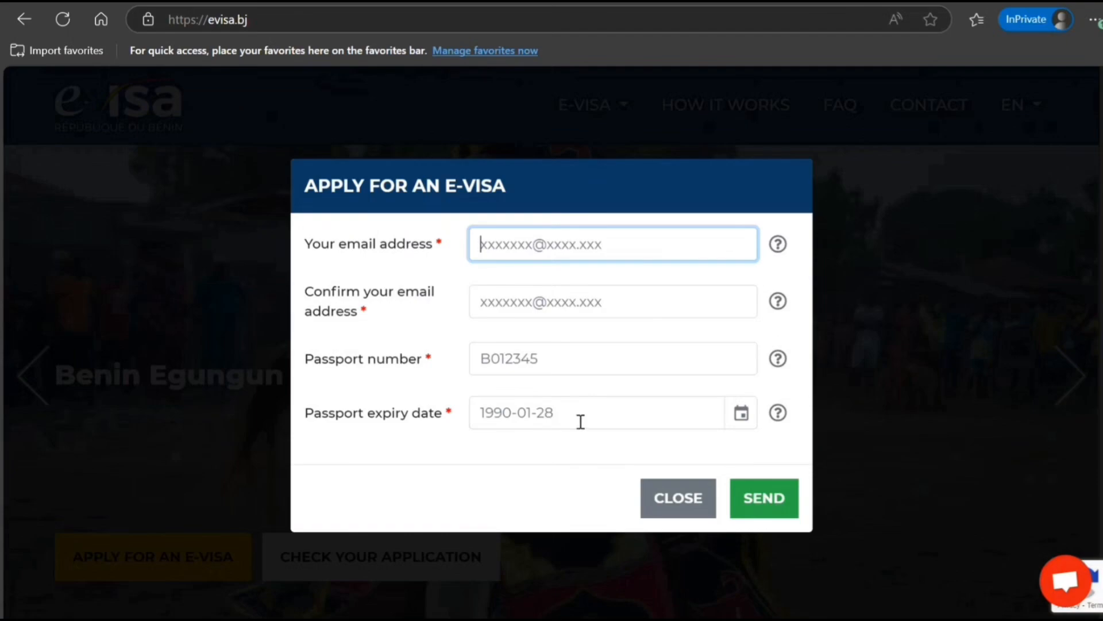
click(745, 500)
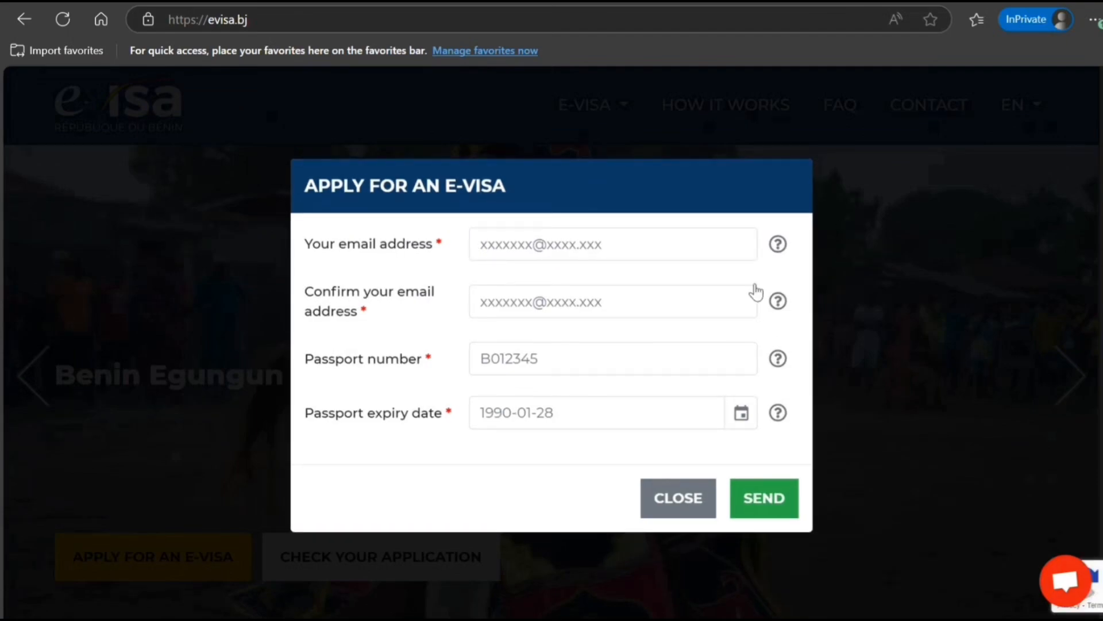
click(659, 516)
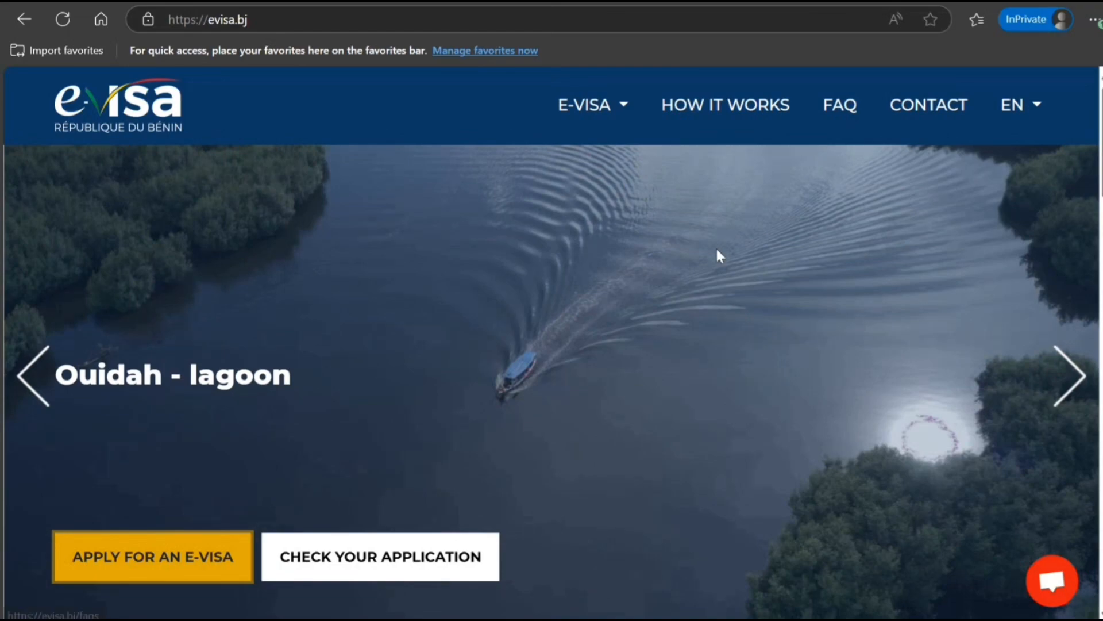
click(216, 555)
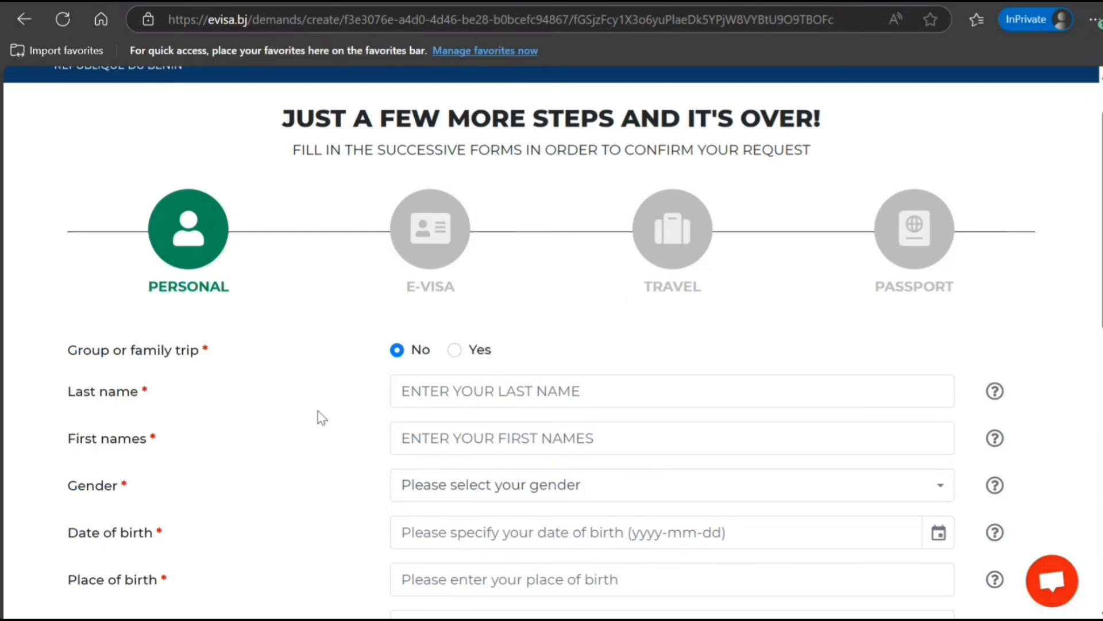
click(454, 353)
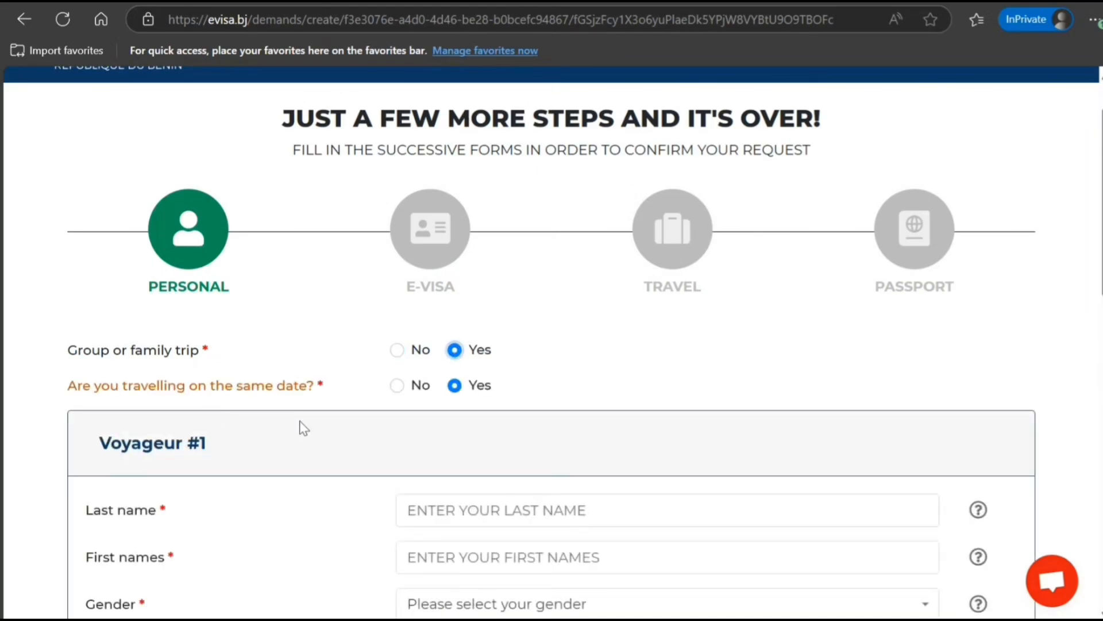
scroll(305, 472, down, 5)
scroll(305, 472, down, 10)
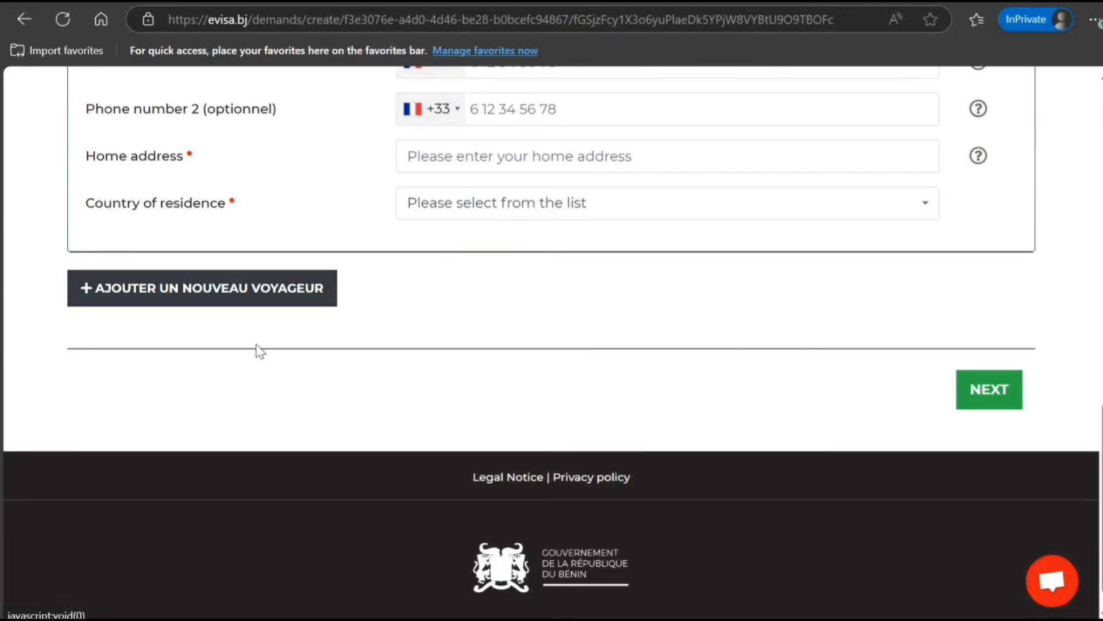
scroll(306, 310, up, 9)
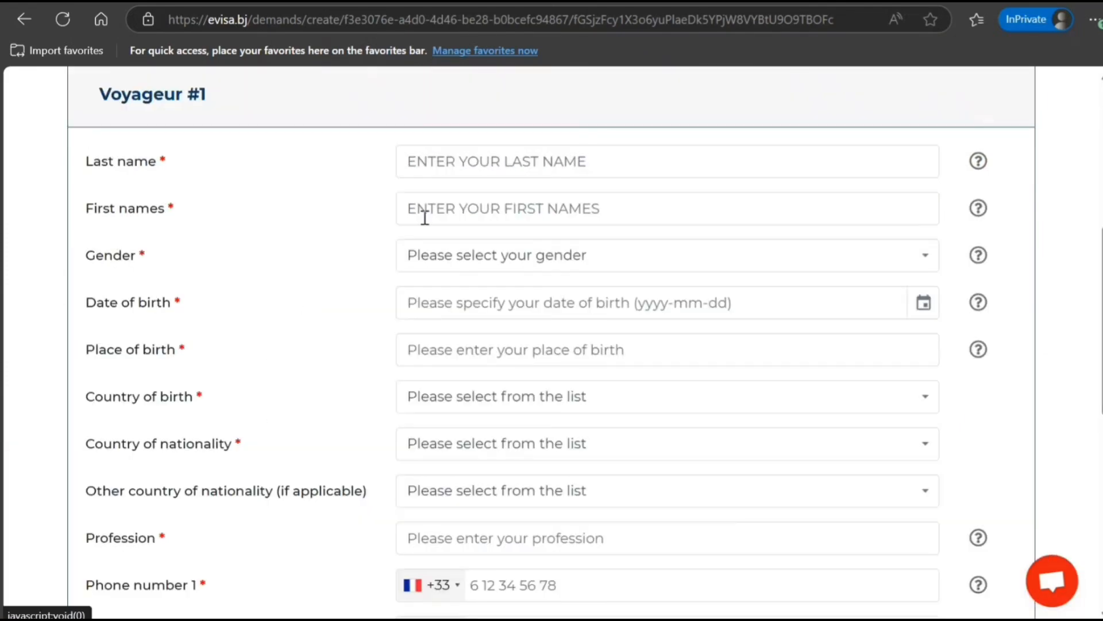
scroll(362, 540, down, 6)
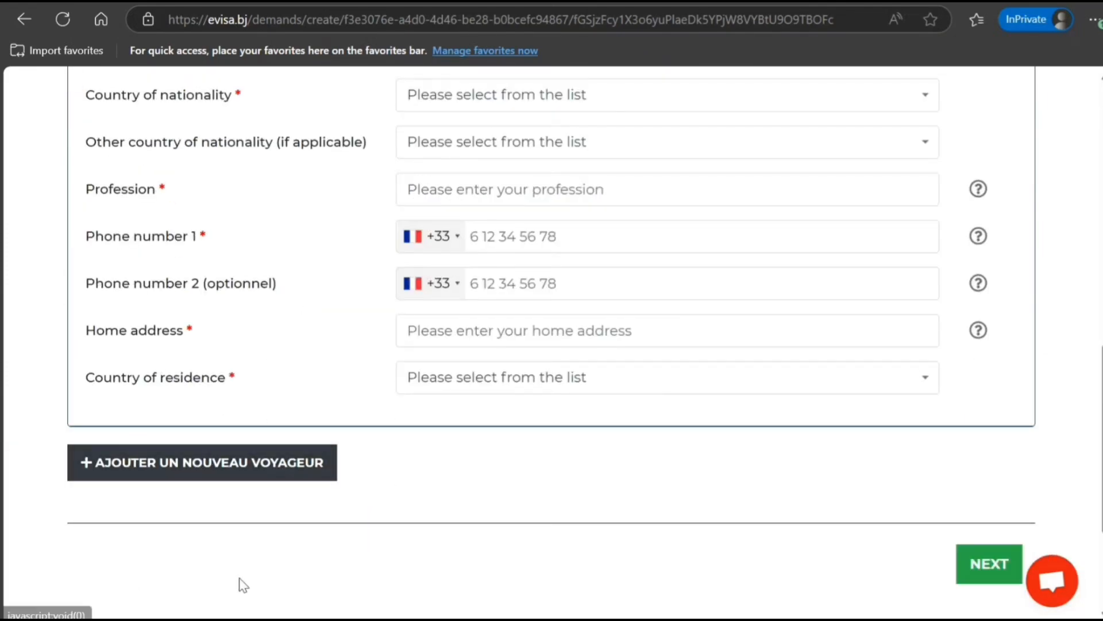
scroll(244, 555, up, 1)
scroll(243, 555, up, 10)
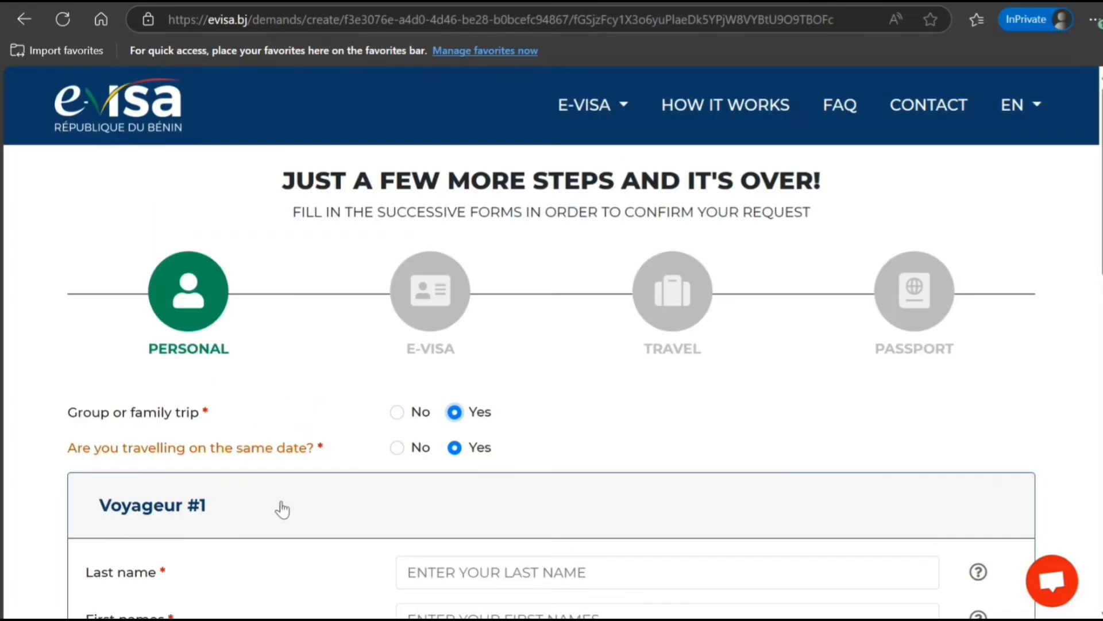
click(396, 415)
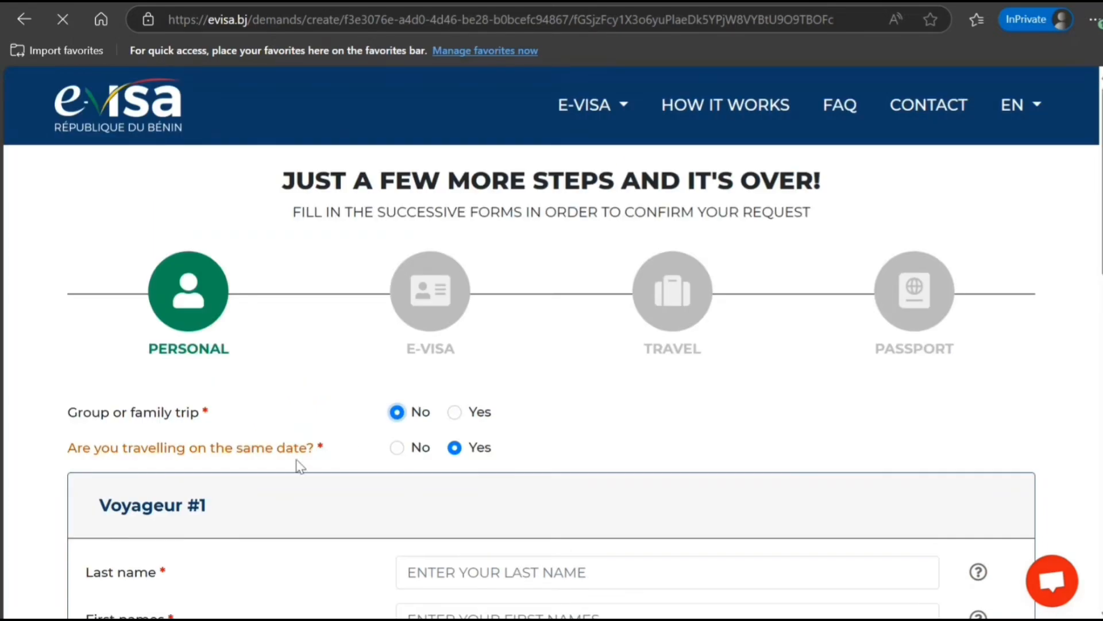
scroll(299, 465, down, 5)
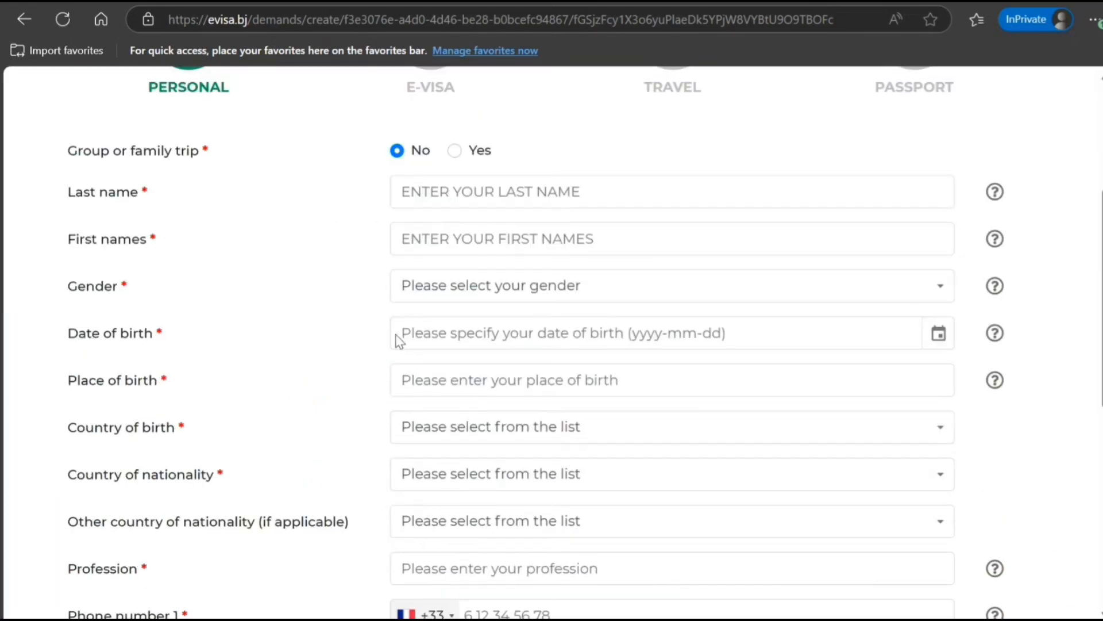
Step: Enter the applicant's last name and first names, and set gender to Male
click(464, 202)
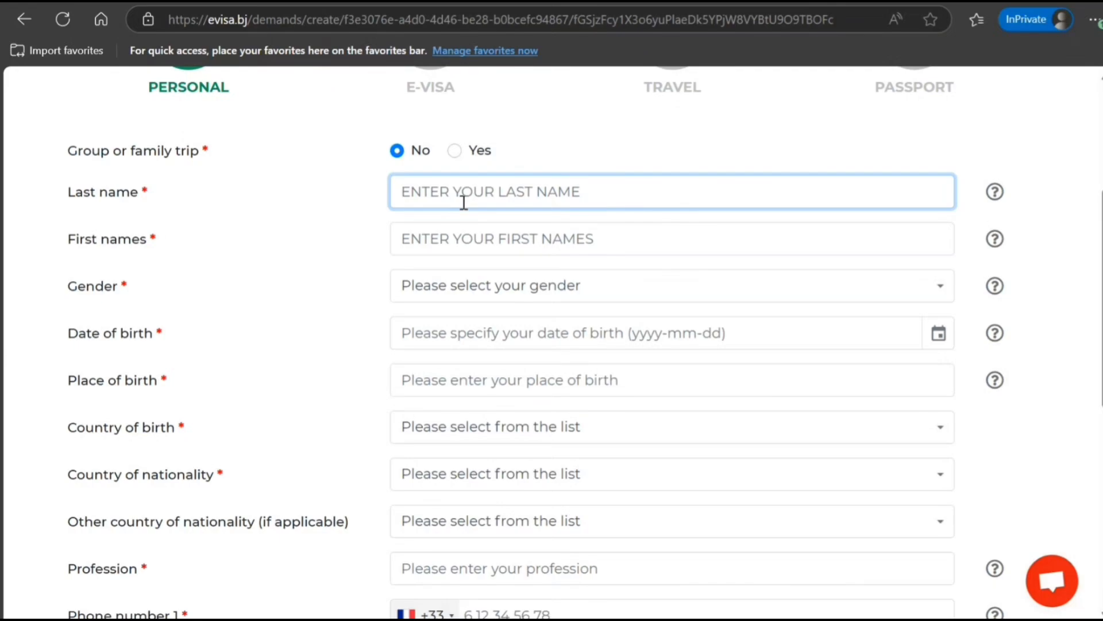
text(SMITH)
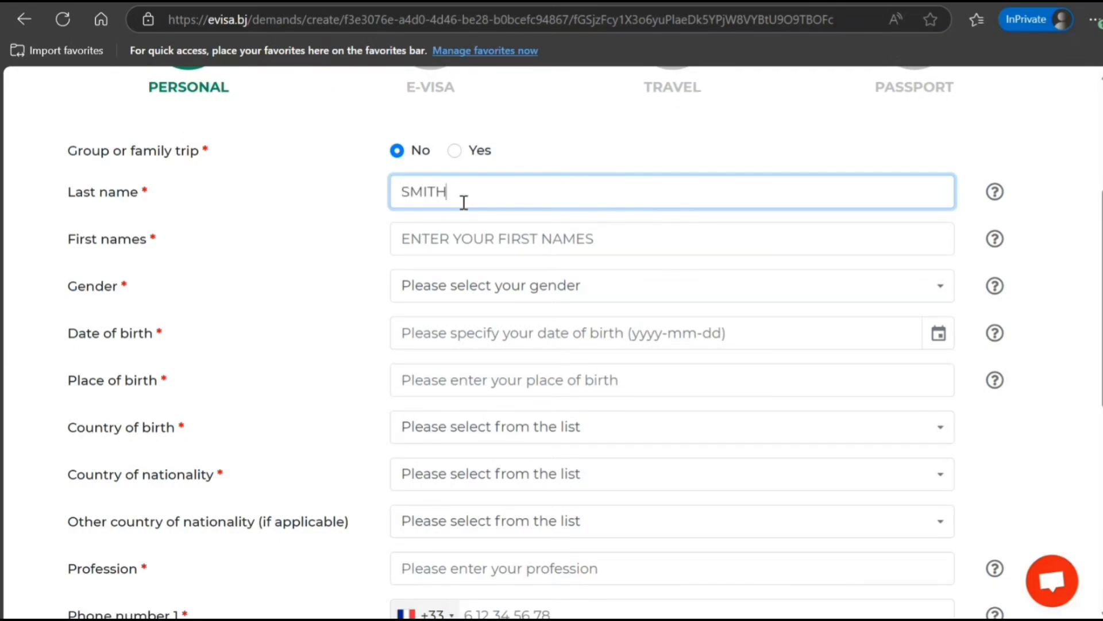
key(Tab)
text(JOHN)
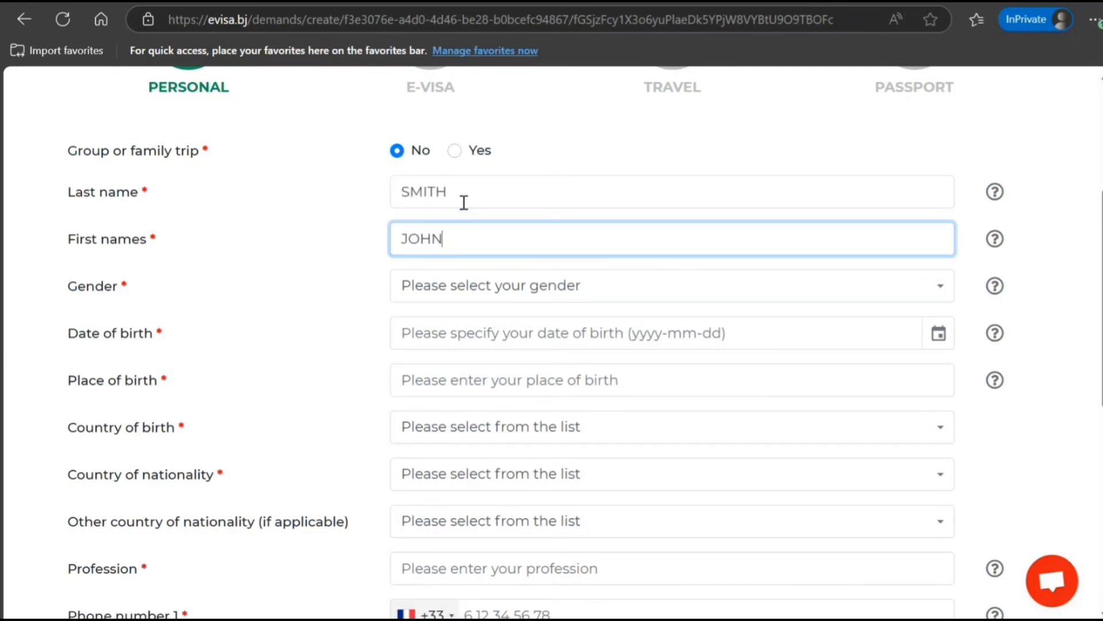
key(Tab)
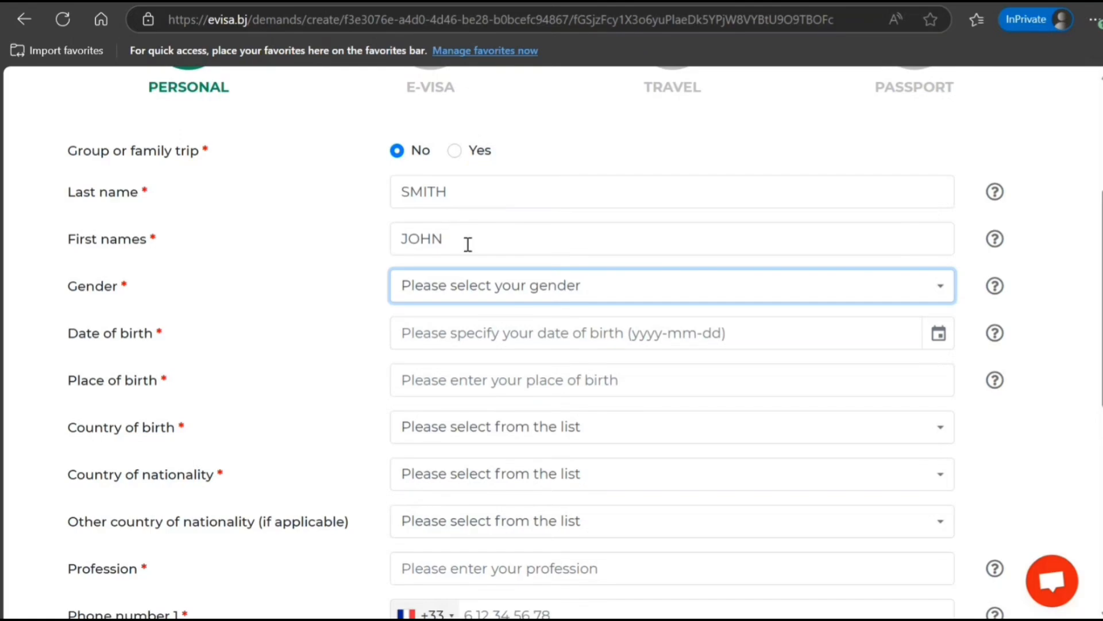
click(465, 296)
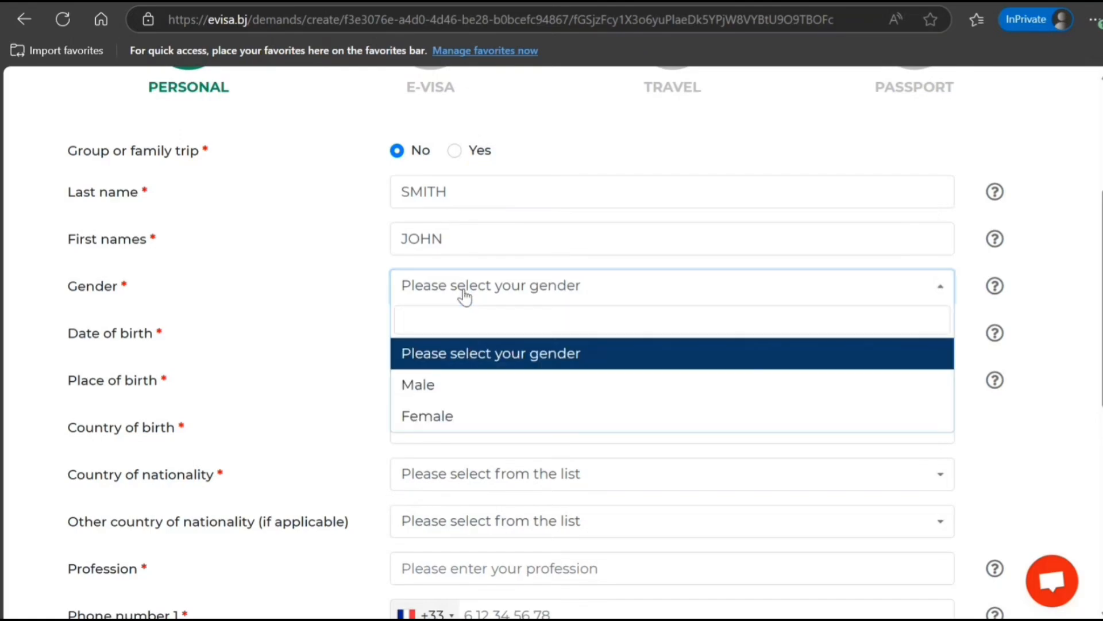
click(419, 386)
Step: Set the date of birth to 1999-11-17 in the calendar
click(436, 332)
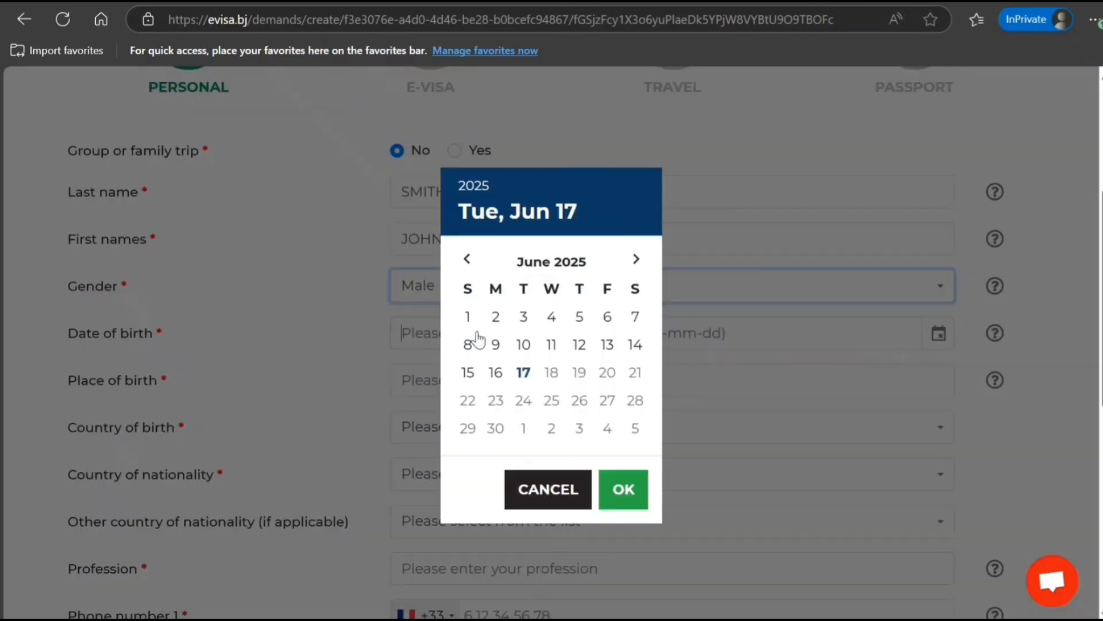
click(575, 264)
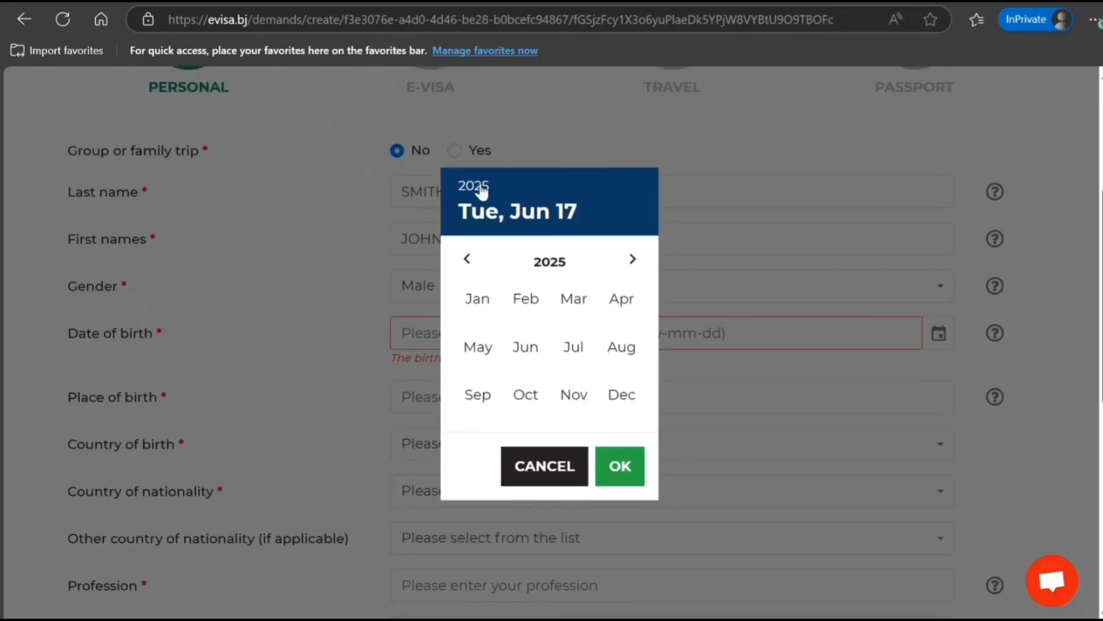
click(478, 187)
click(467, 259)
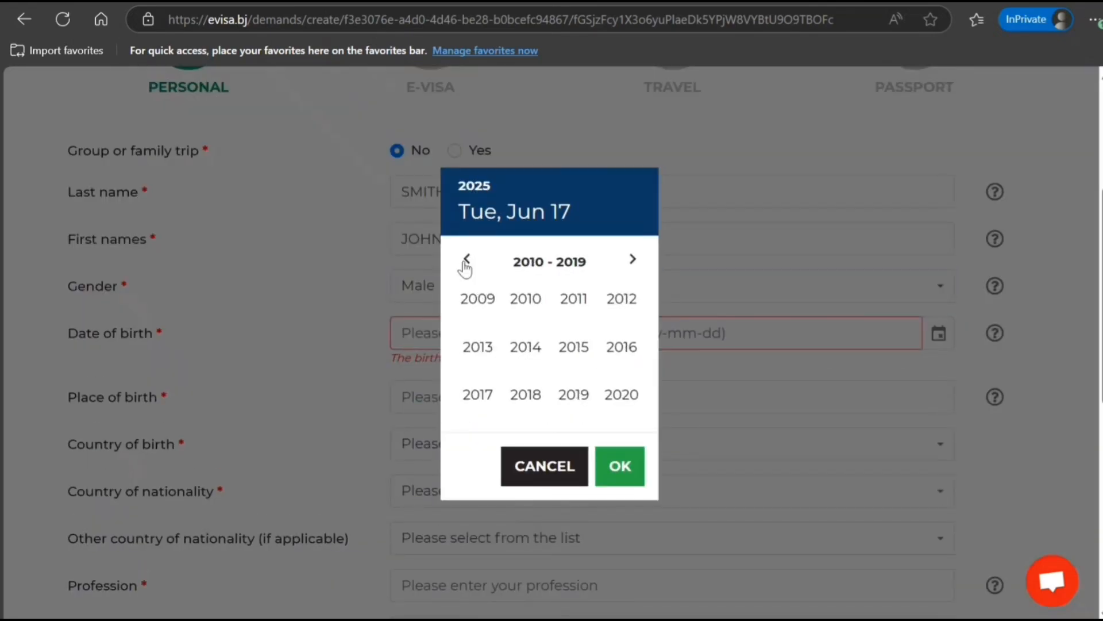
click(467, 260)
click(467, 259)
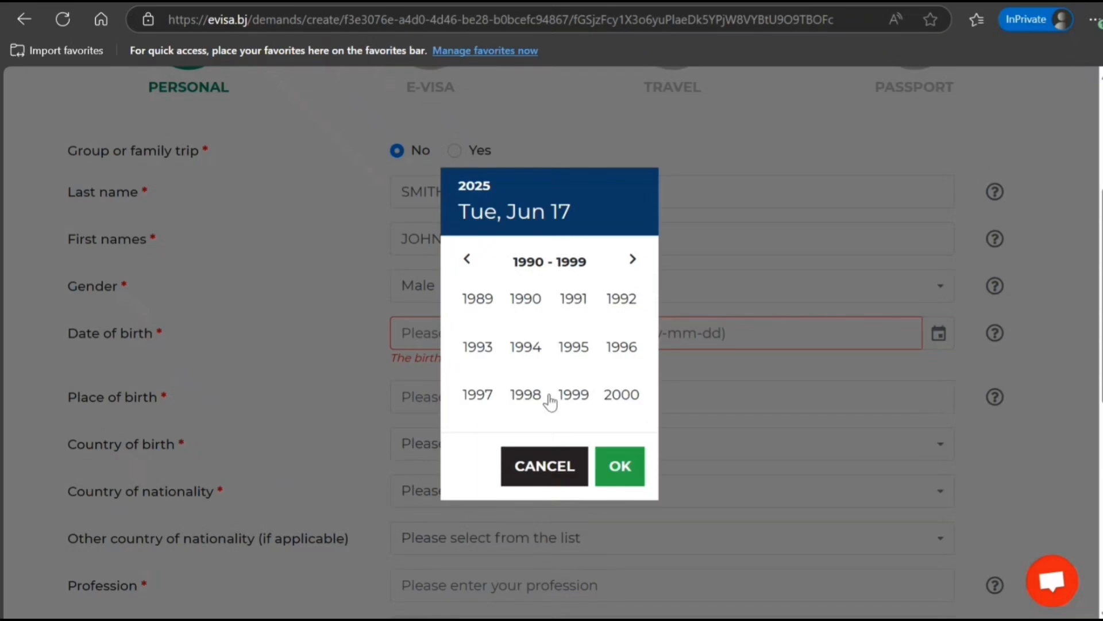
click(570, 394)
click(562, 387)
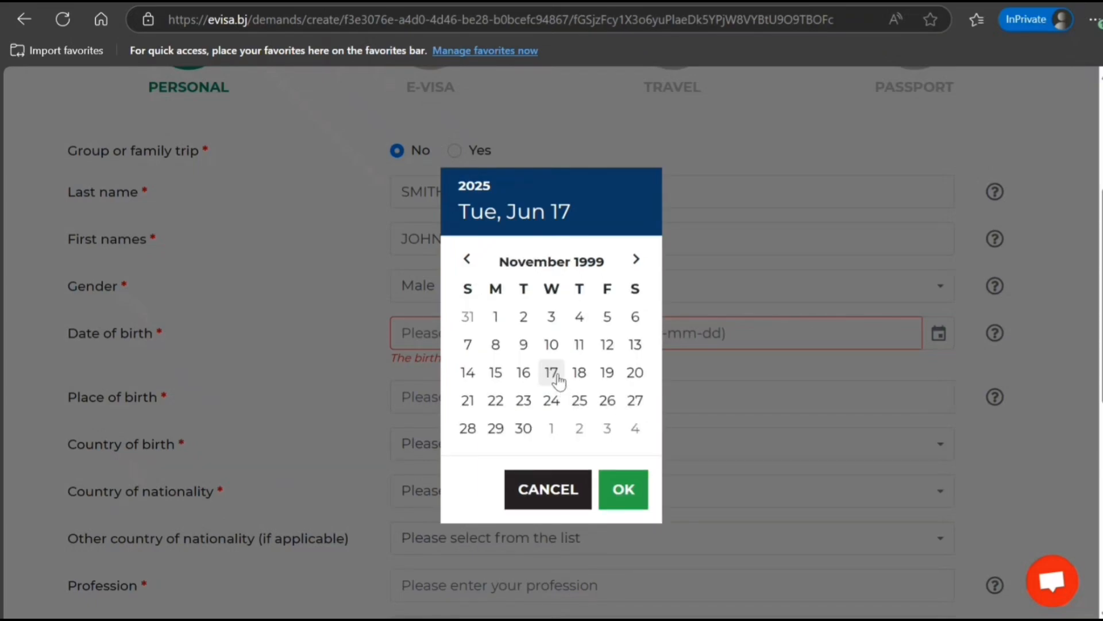
click(553, 373)
click(625, 490)
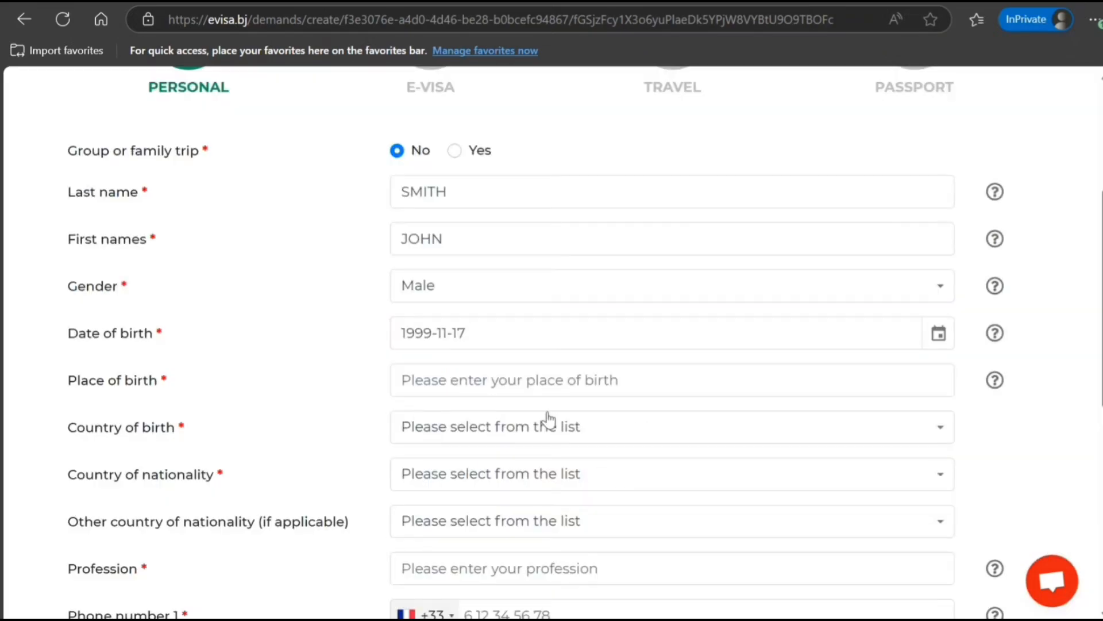
Step: Block the site's location request and enter India in Place of birth
click(532, 377)
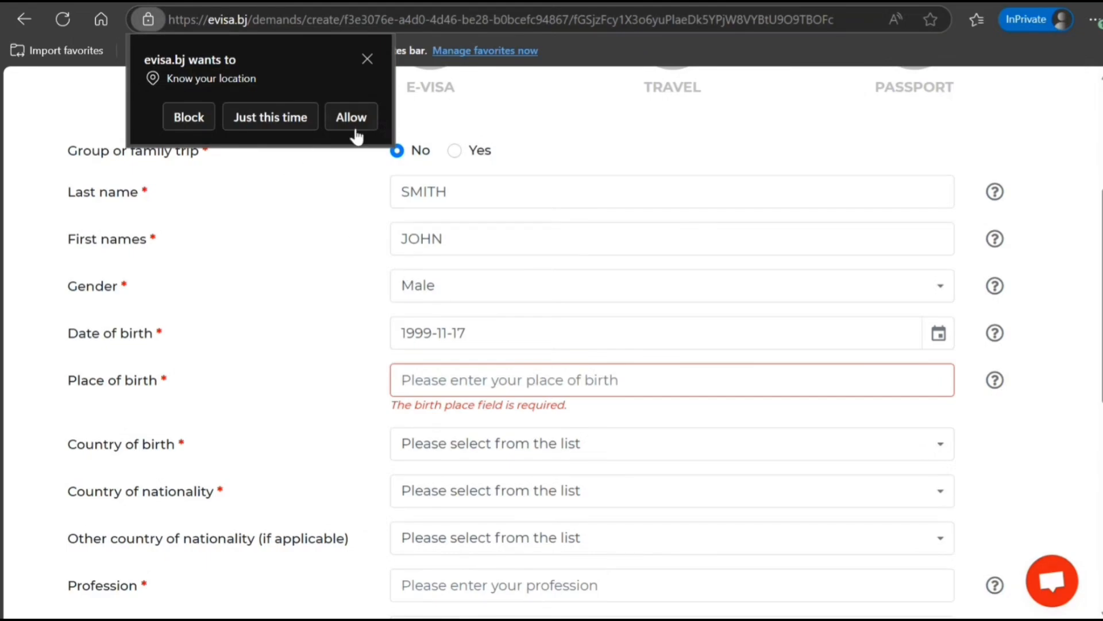
click(199, 117)
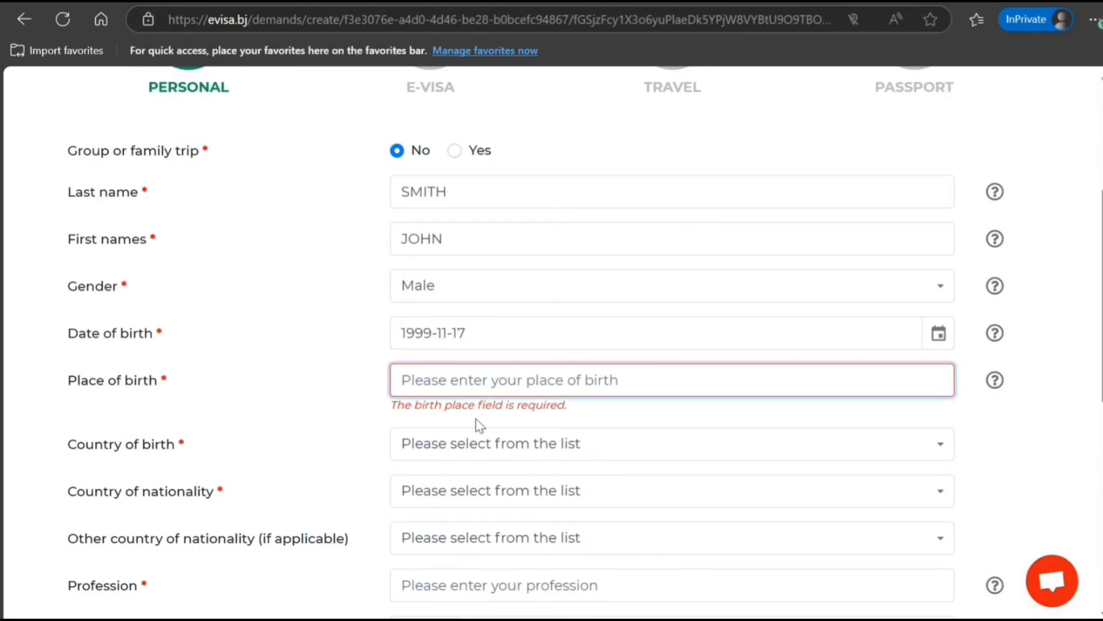
text(in)
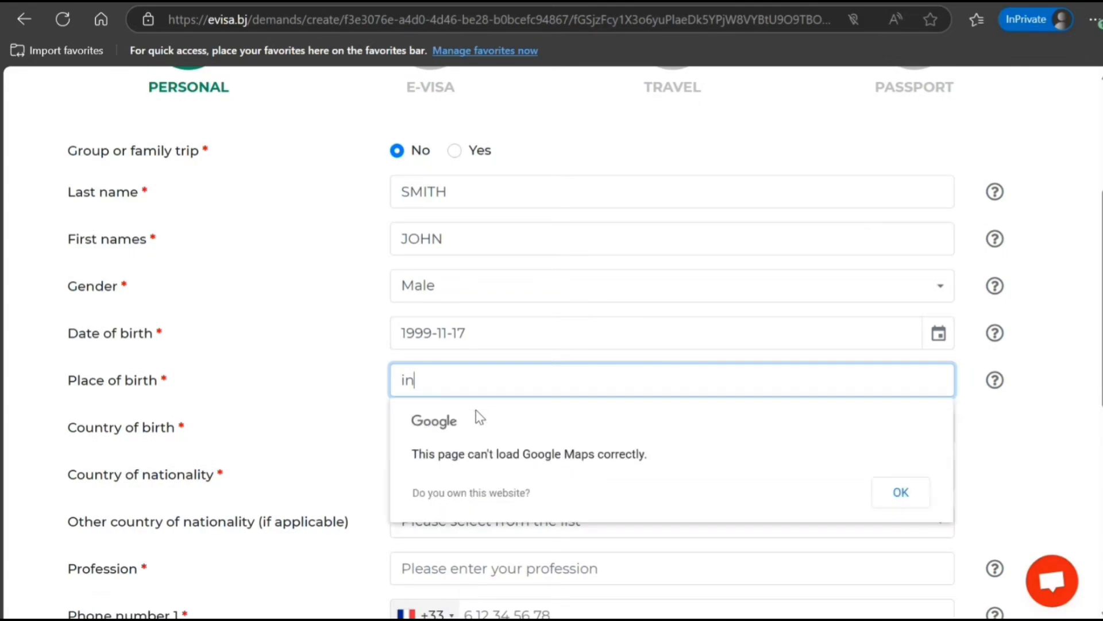
key(BackSpace)
key(BackSpace)
text(India)
click(334, 418)
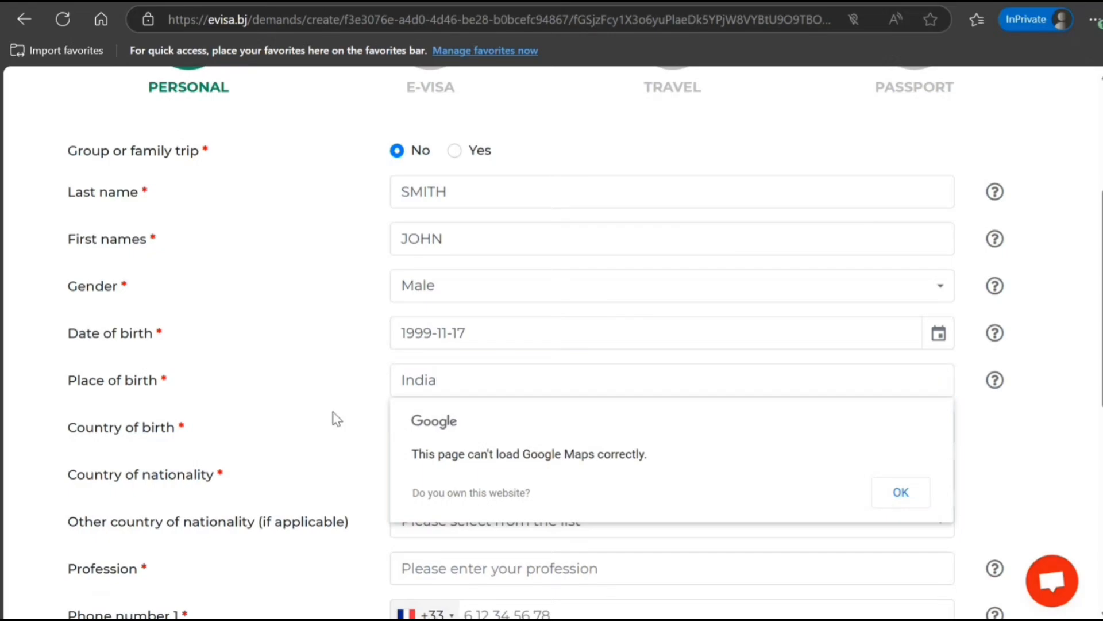
Step: Correct Place of birth so it reads New Delhi
scroll(339, 402, down, 2)
scroll(343, 406, down, 1)
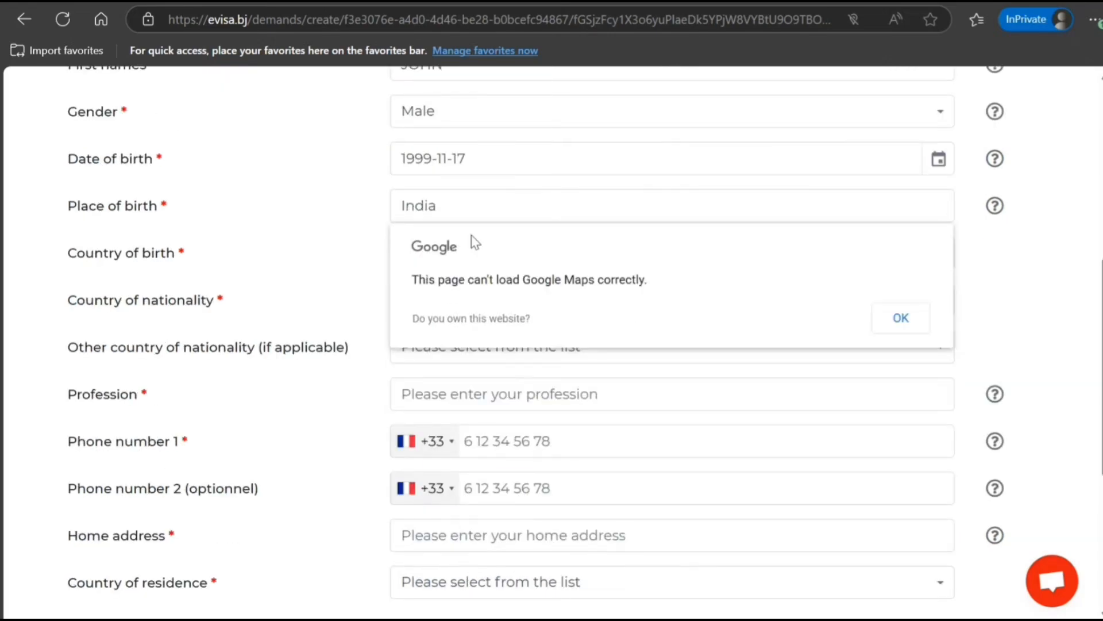
mouse_move(995, 215)
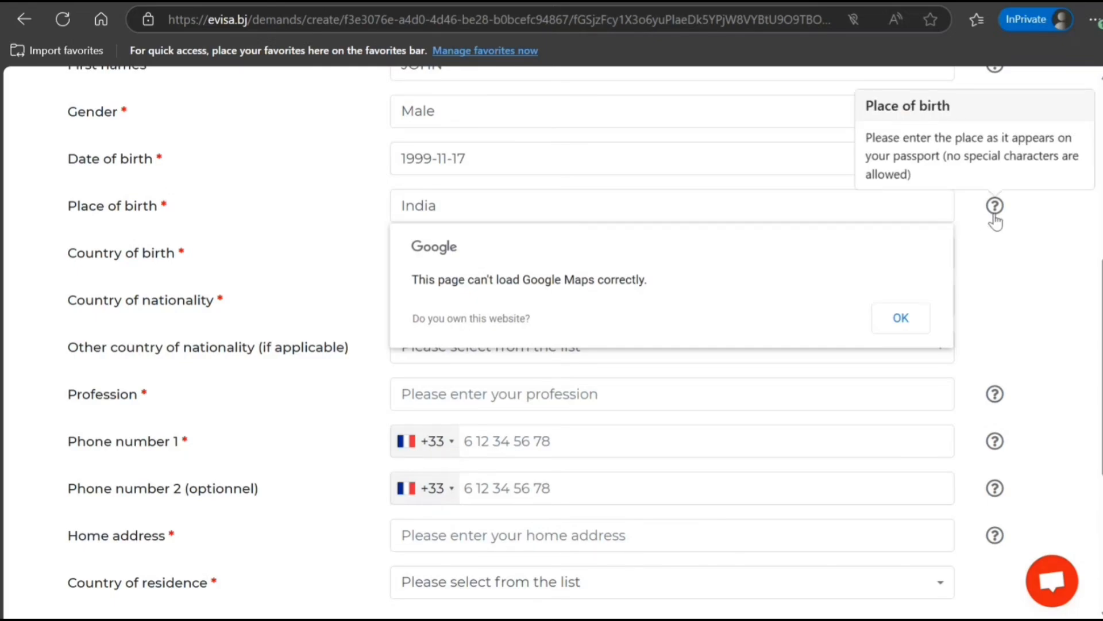
drag(415, 206, 380, 214)
click(448, 212)
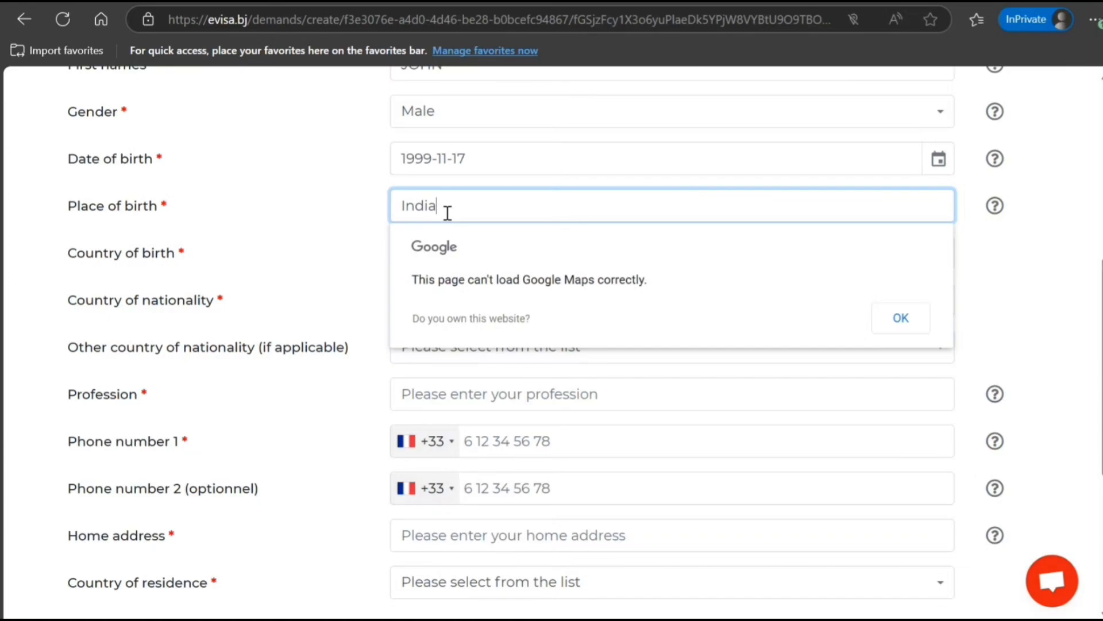
key(BackSpace)
key(BackSpace)
key(BackSpace)
key(BackSpace)
key(BackSpace)
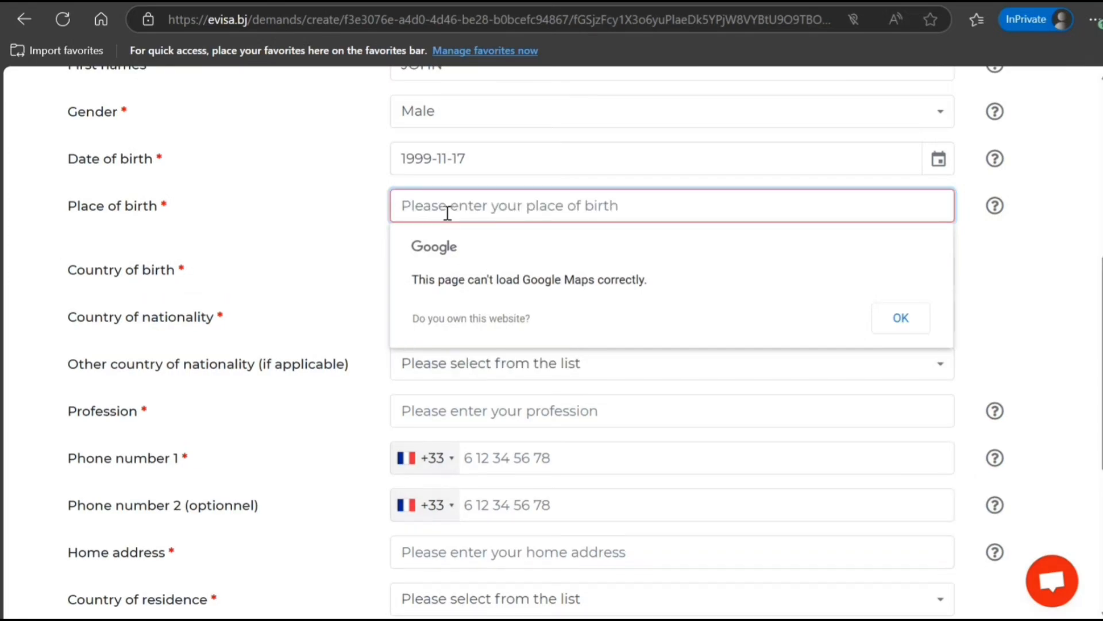
text(New Del)
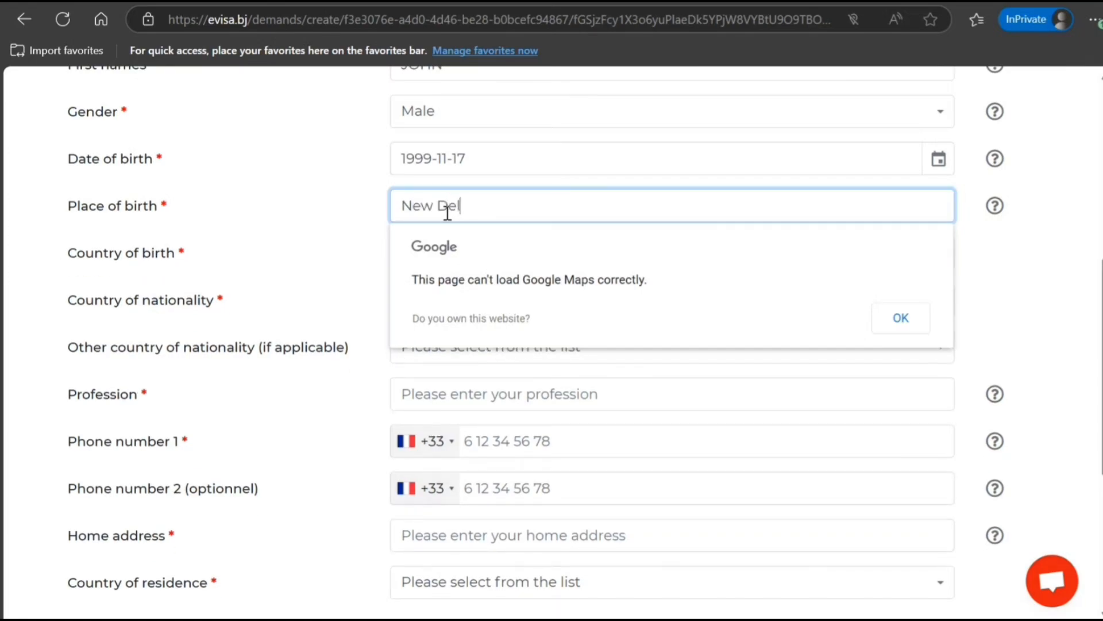
text(hi India)
key(BackSpace)
key(BackSpace)
key(BackSpace)
key(BackSpace)
key(BackSpace)
key(BackSpace)
key(Tab)
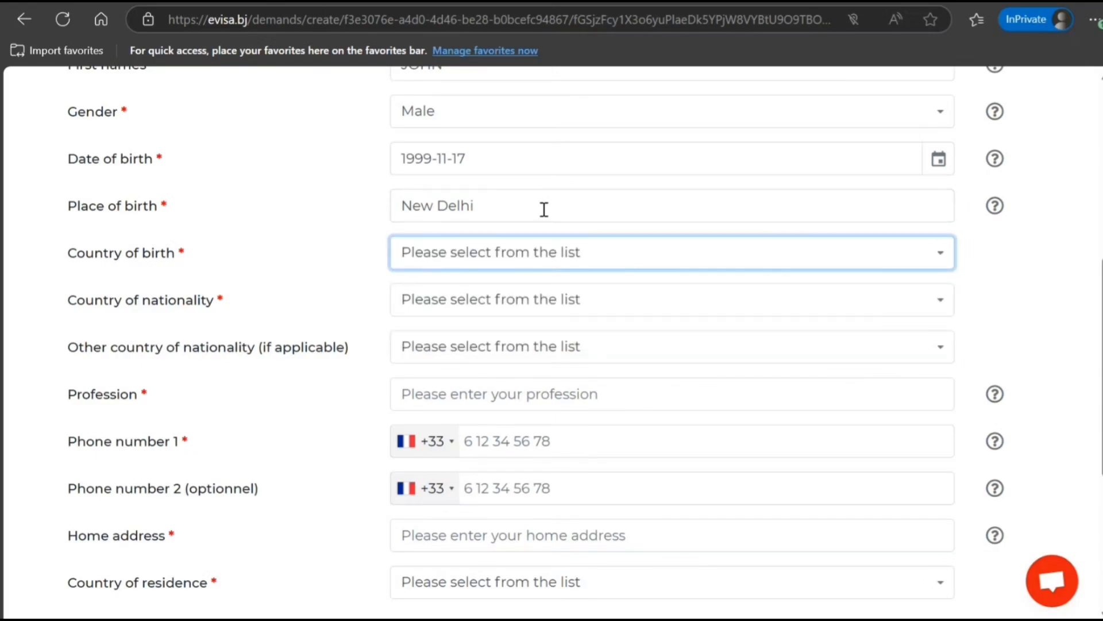
Step: Set both Country of birth and Country of nationality to India
click(556, 264)
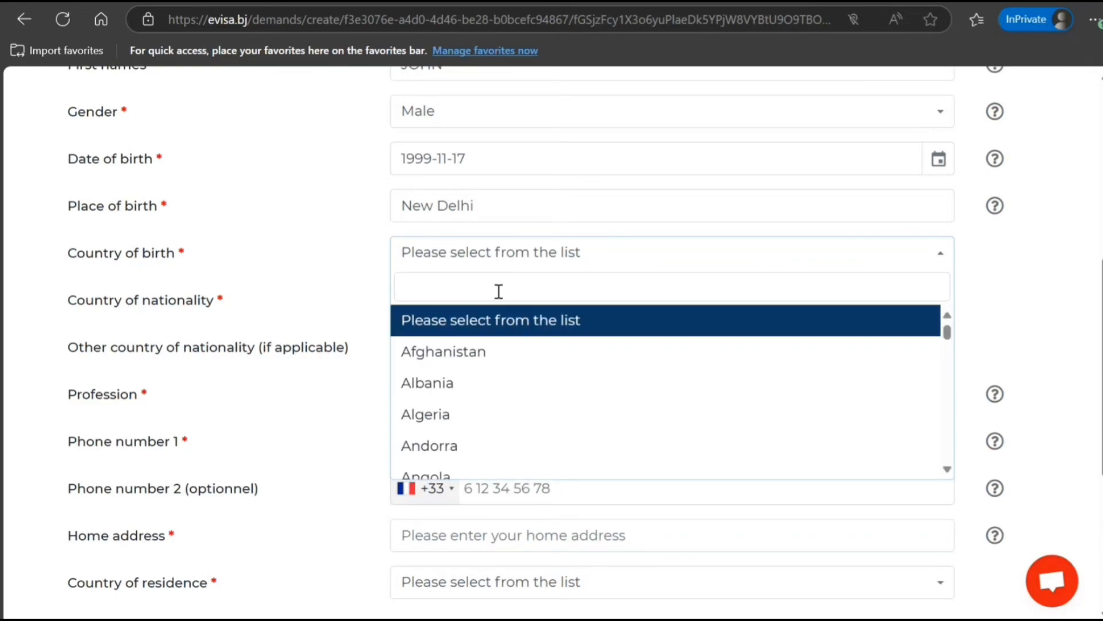
text(Indi)
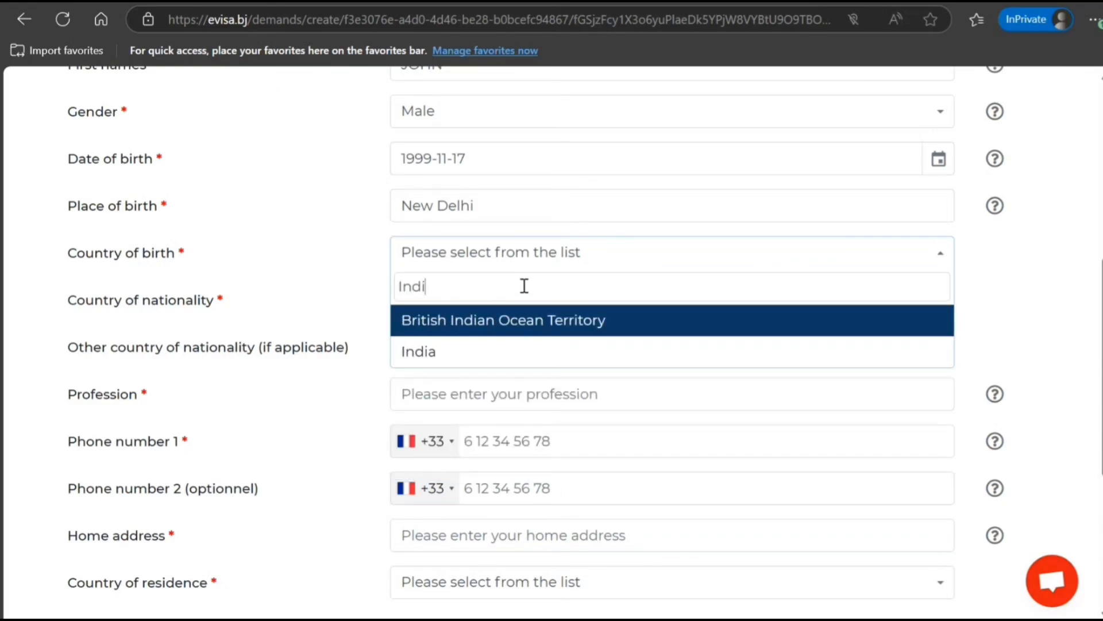
click(525, 349)
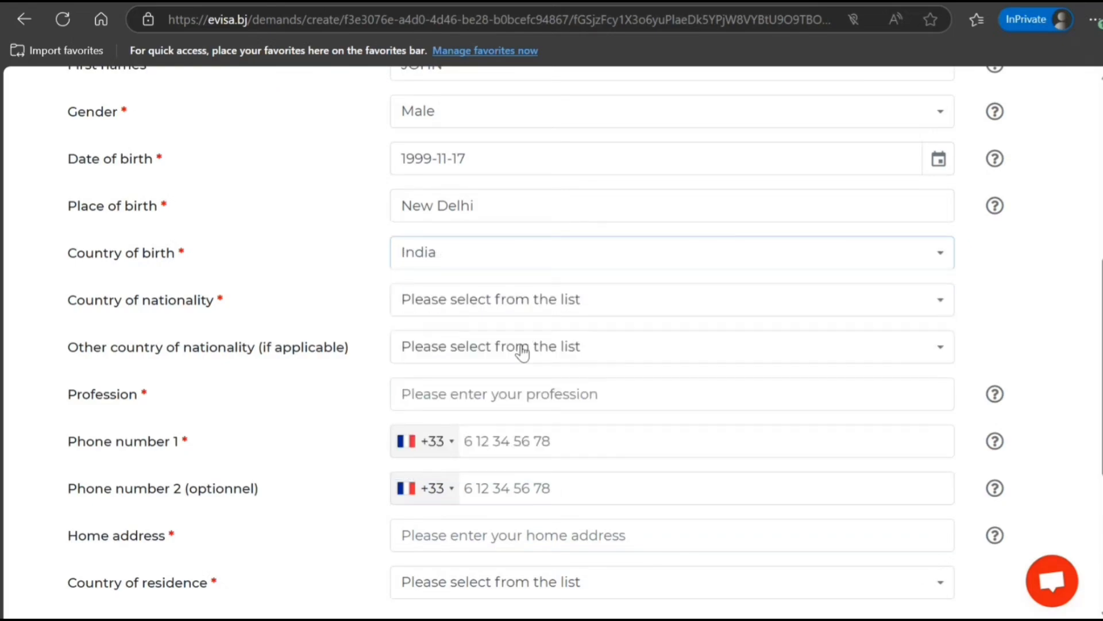
click(509, 304)
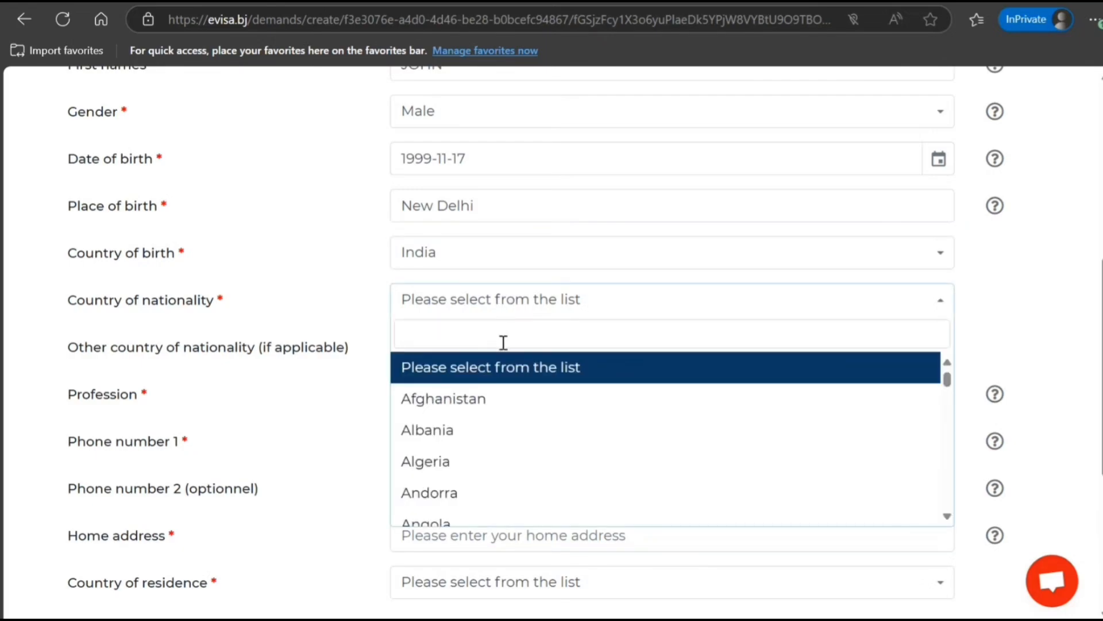
text(indi)
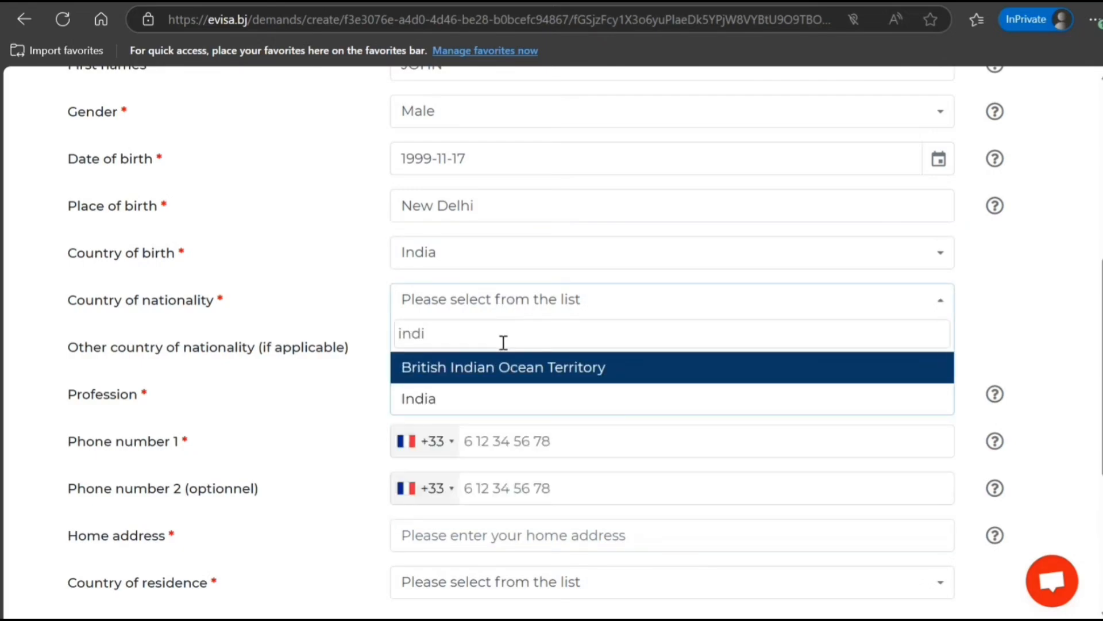
click(485, 398)
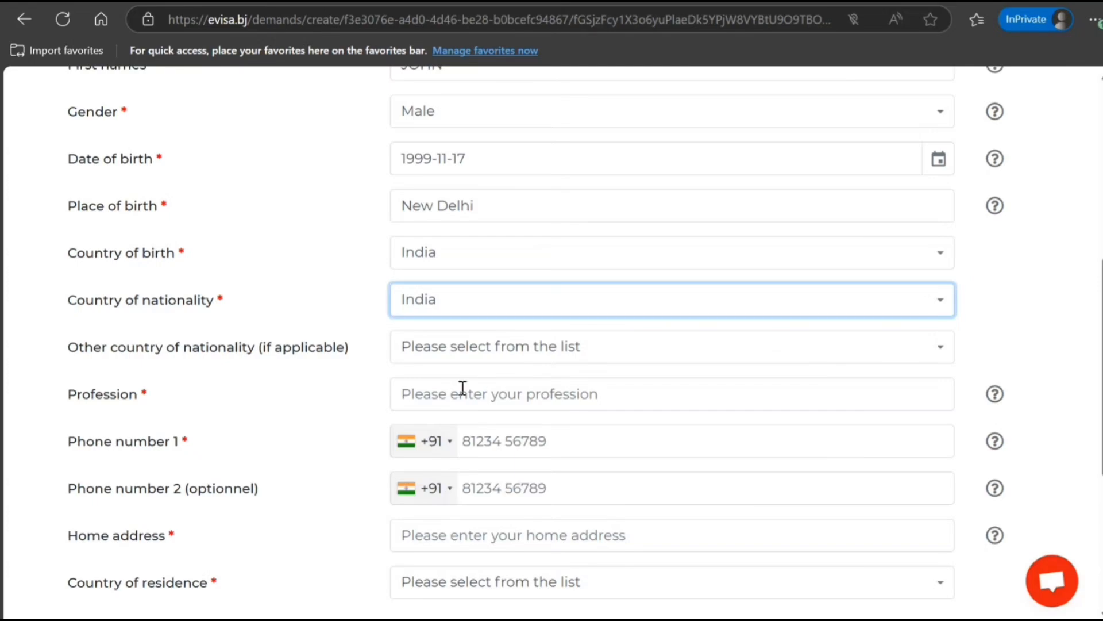
Step: Enter IT CONSULTANT as the profession
click(471, 392)
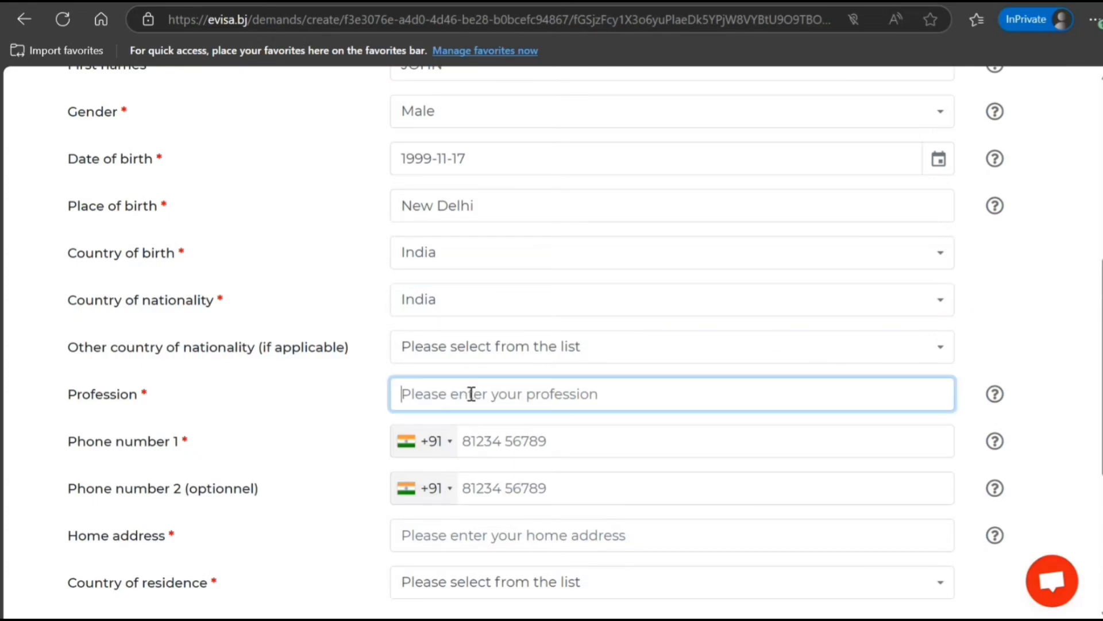
scroll(471, 394, down, 1)
scroll(471, 394, up, 2)
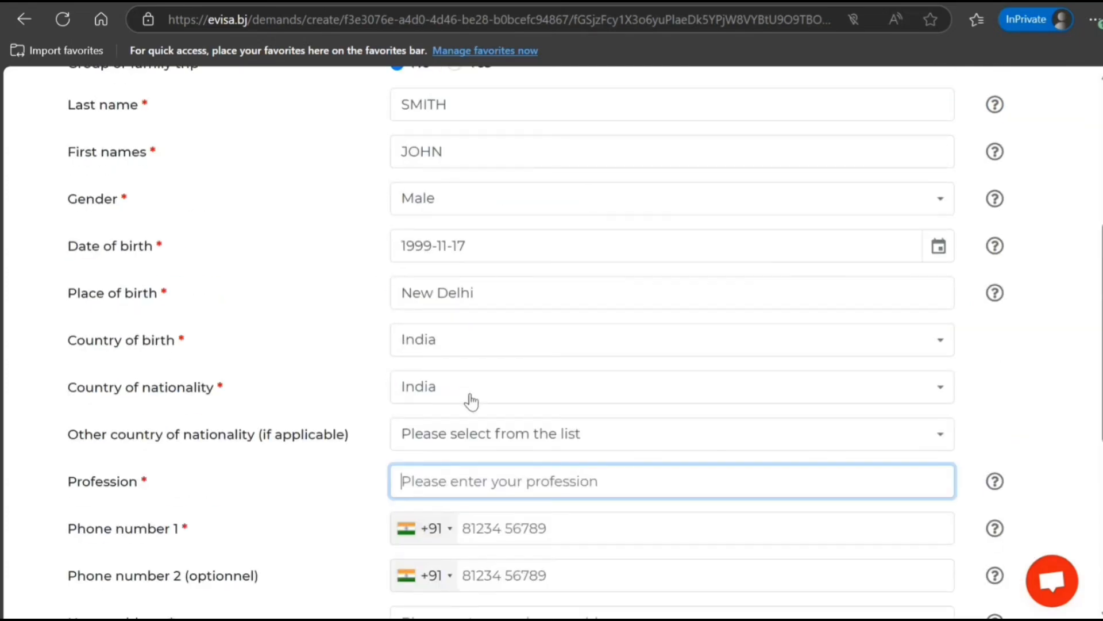
text(IT C)
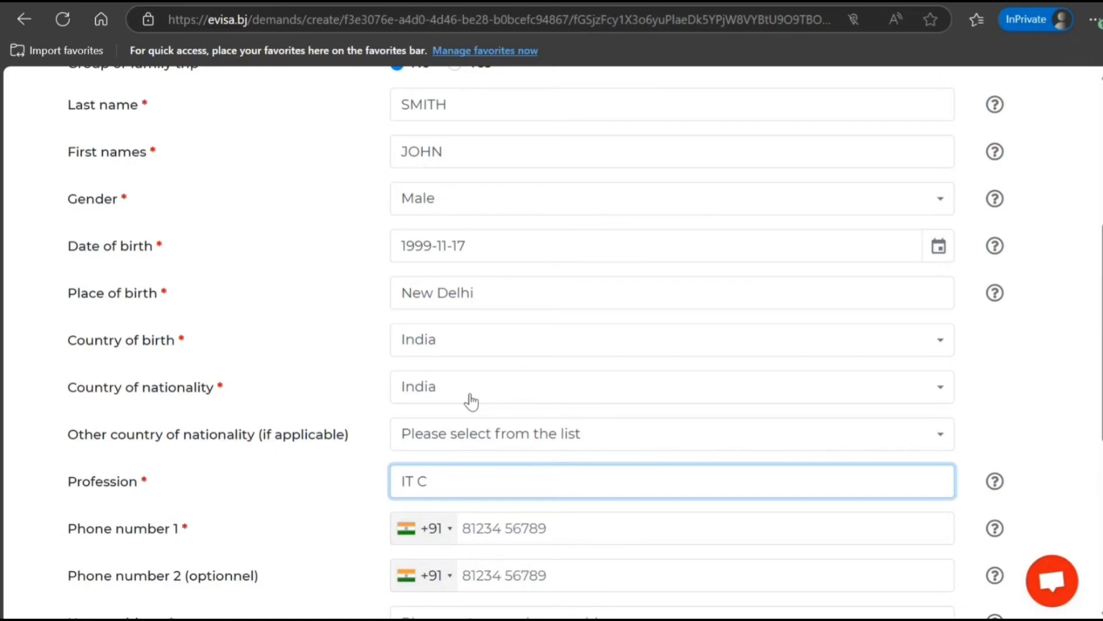
text(ONSULTANT)
scroll(471, 401, down, 5)
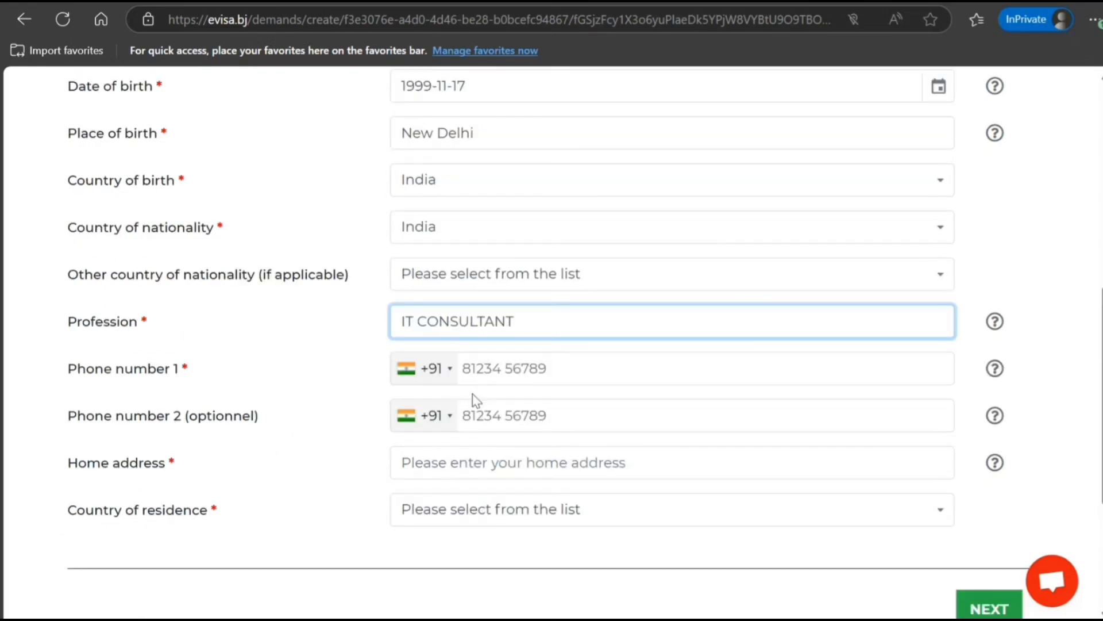
Step: Fill in the first phone number and the home address
click(521, 265)
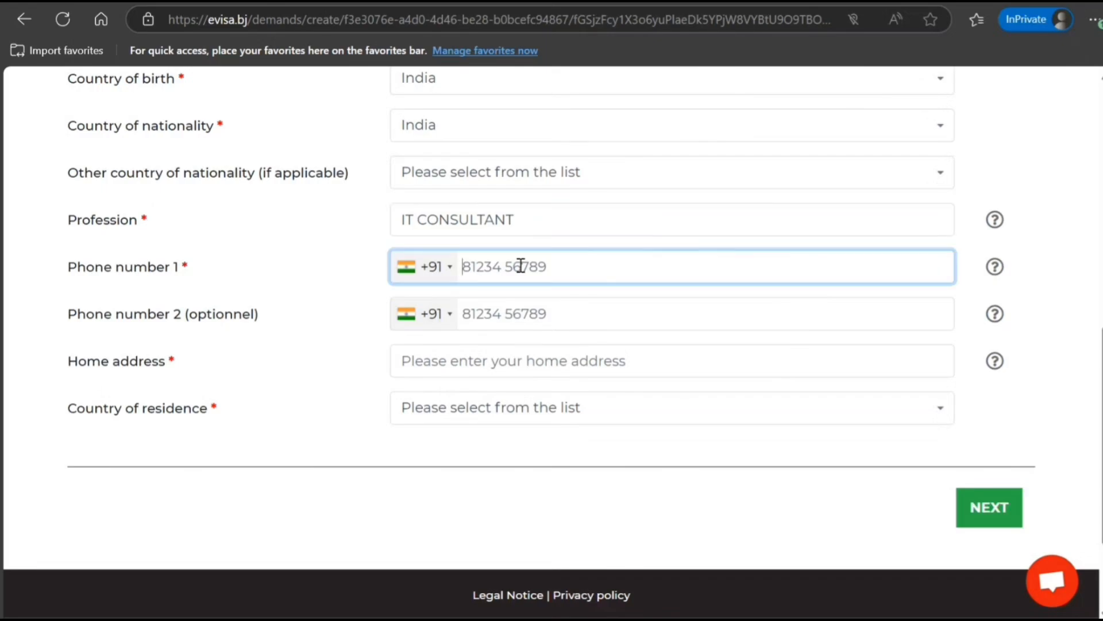
text(90909099090)
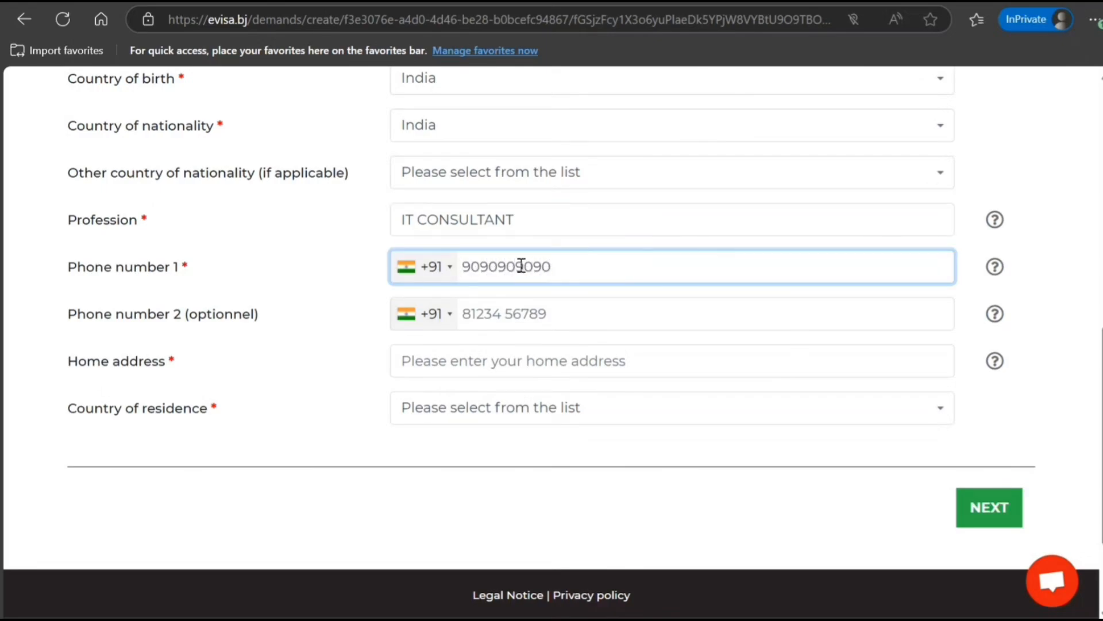
click(496, 359)
text(787  )
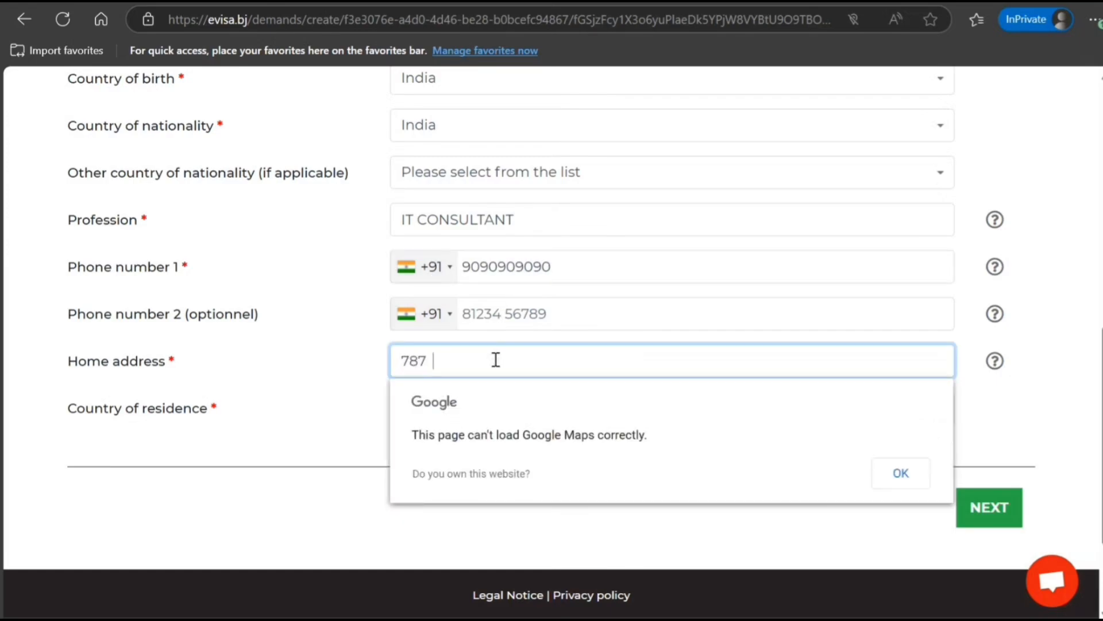
text(hj h h h h jh jhjhhj)
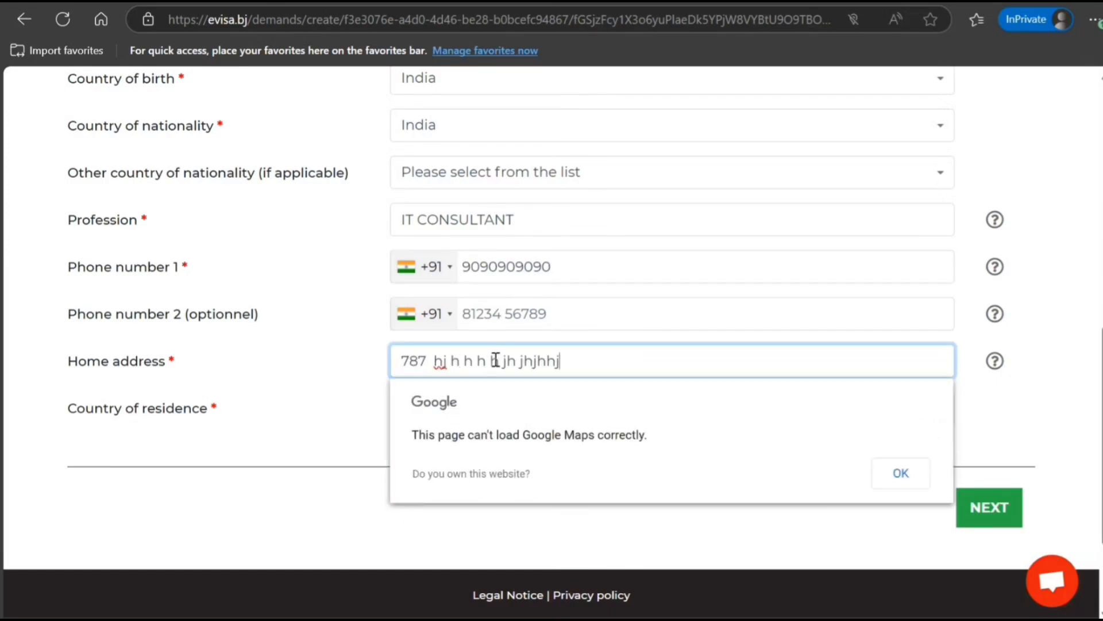
key(Tab)
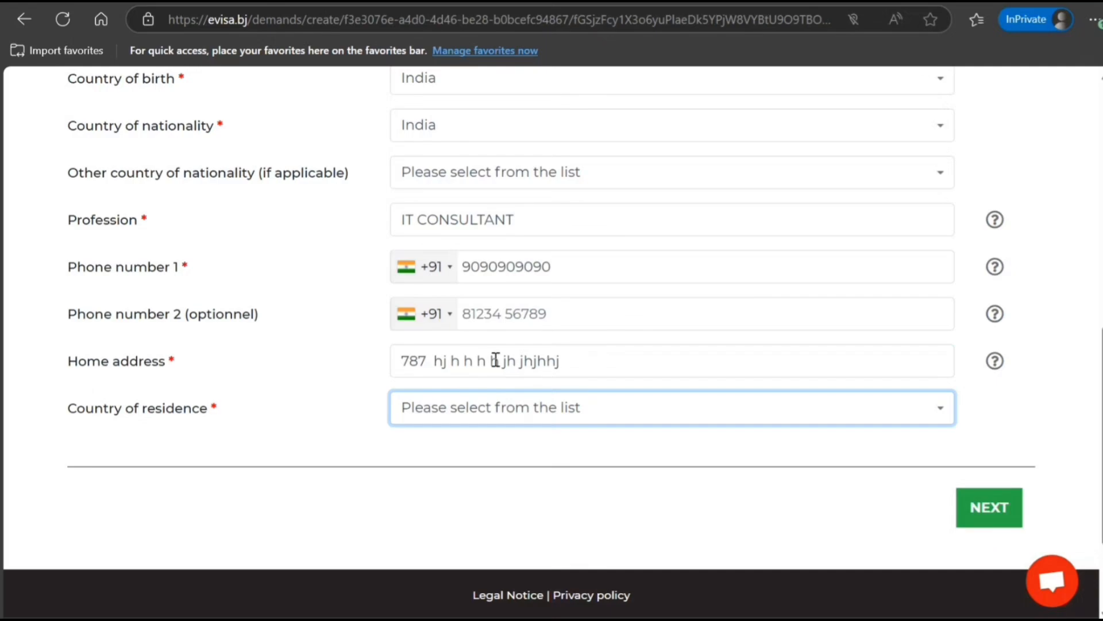
Step: Set Country of residence to India and continue to the E-Visa step
click(485, 418)
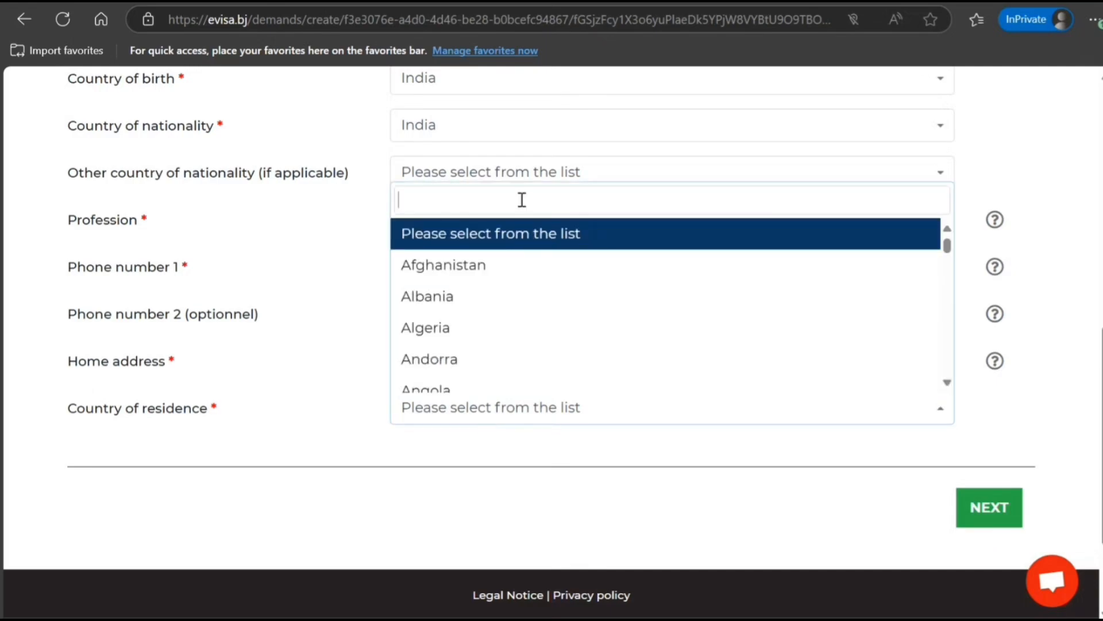
text(indi)
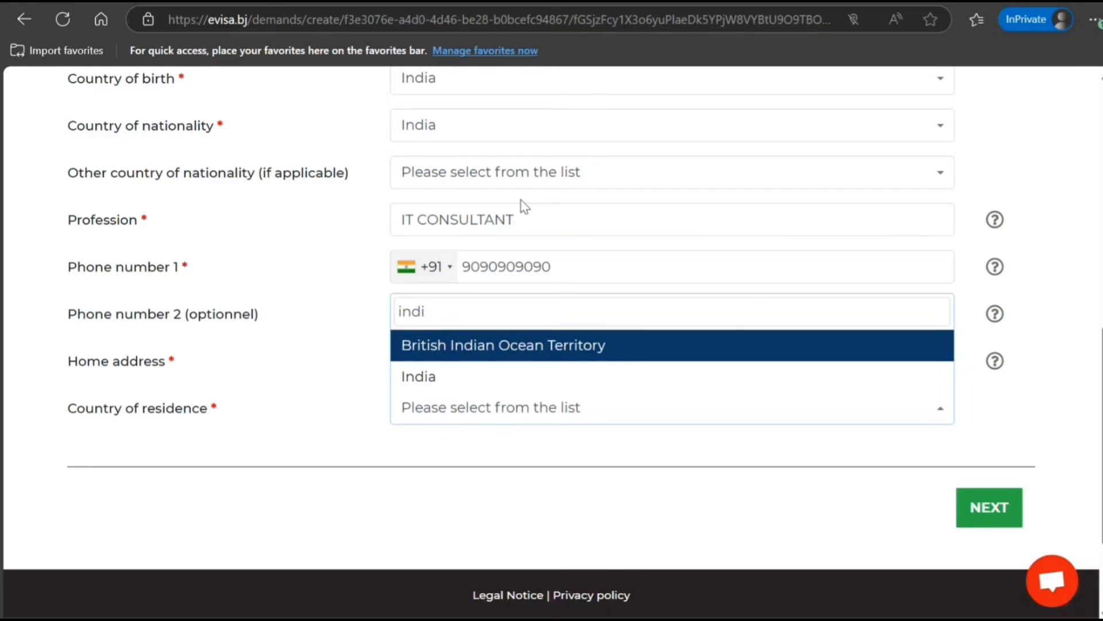
click(448, 387)
scroll(348, 449, down, 1)
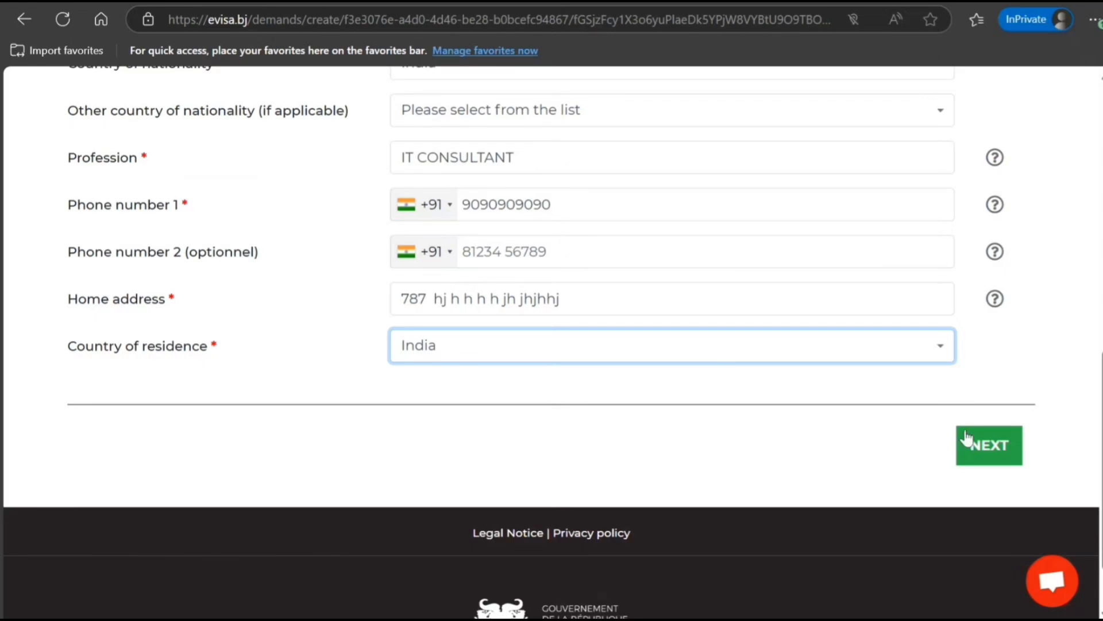
click(990, 445)
Step: Choose 'eVisa - 30 jours - Single entry' and answer No to the embassy question
scroll(636, 322, up, 5)
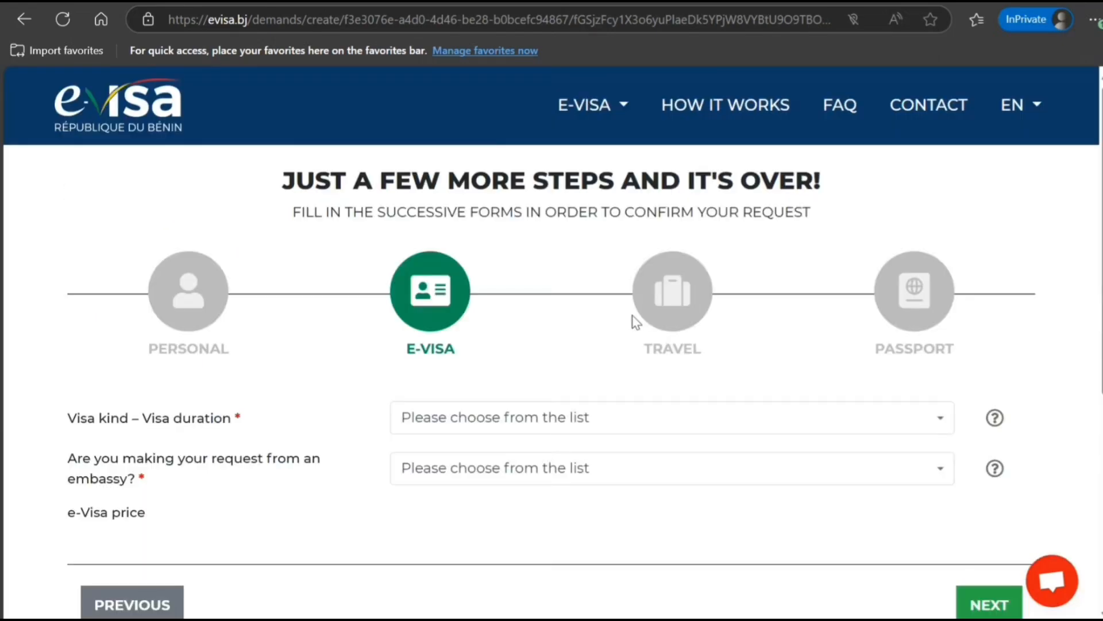
scroll(609, 323, down, 3)
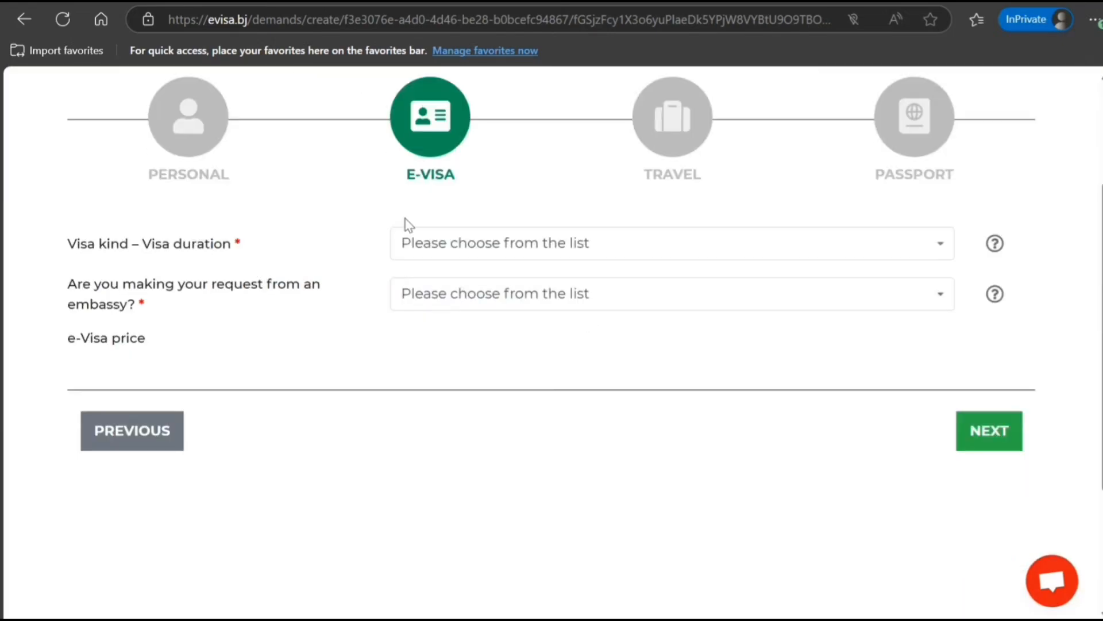
click(781, 253)
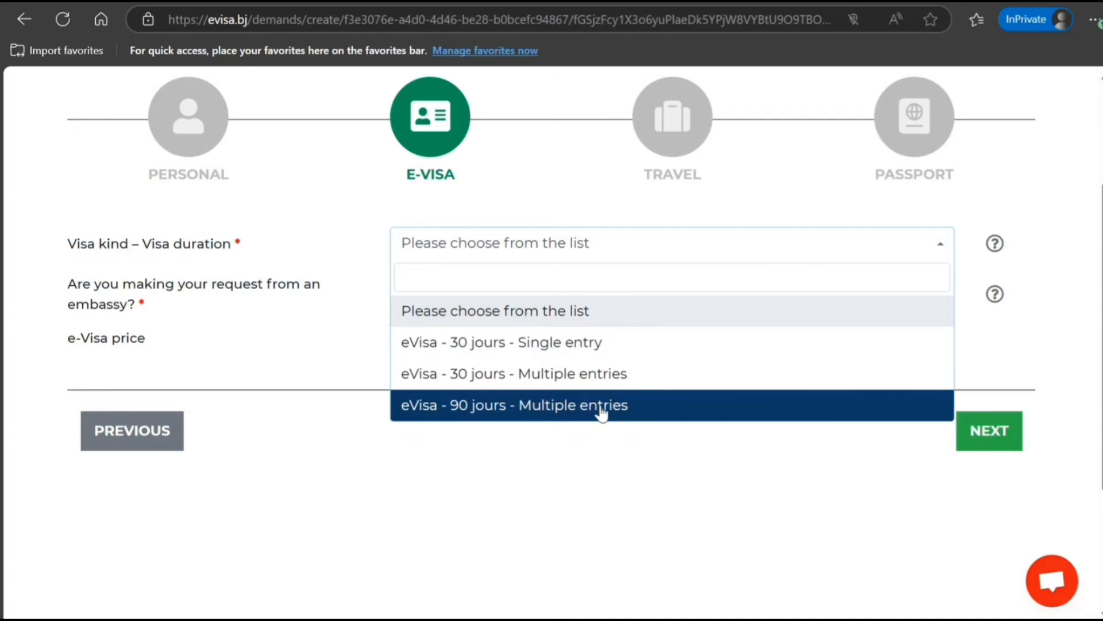
click(586, 344)
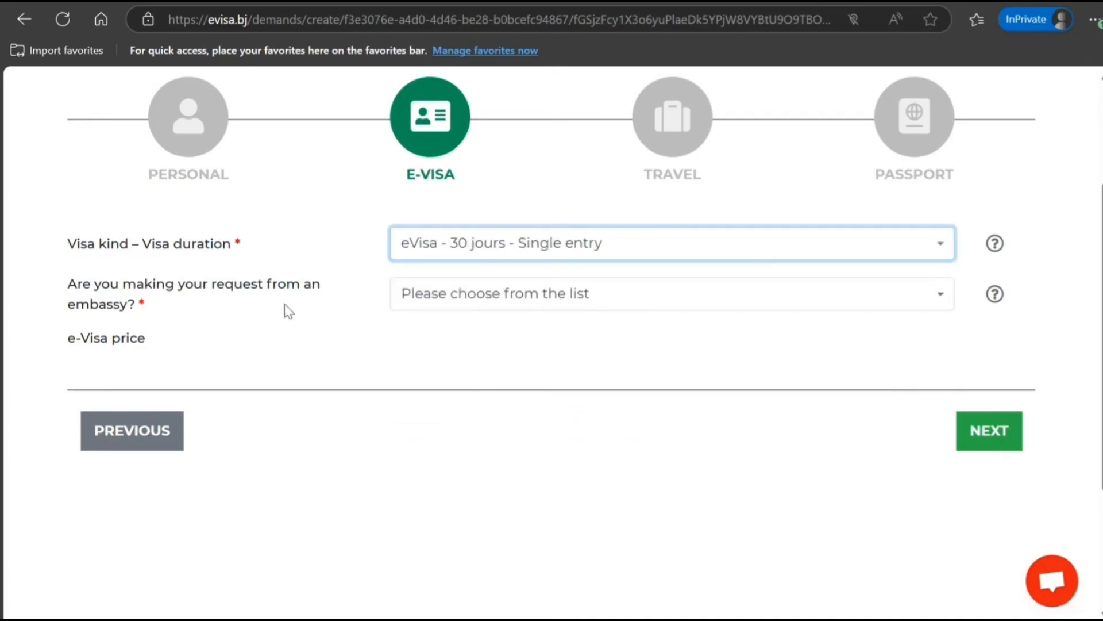
click(484, 306)
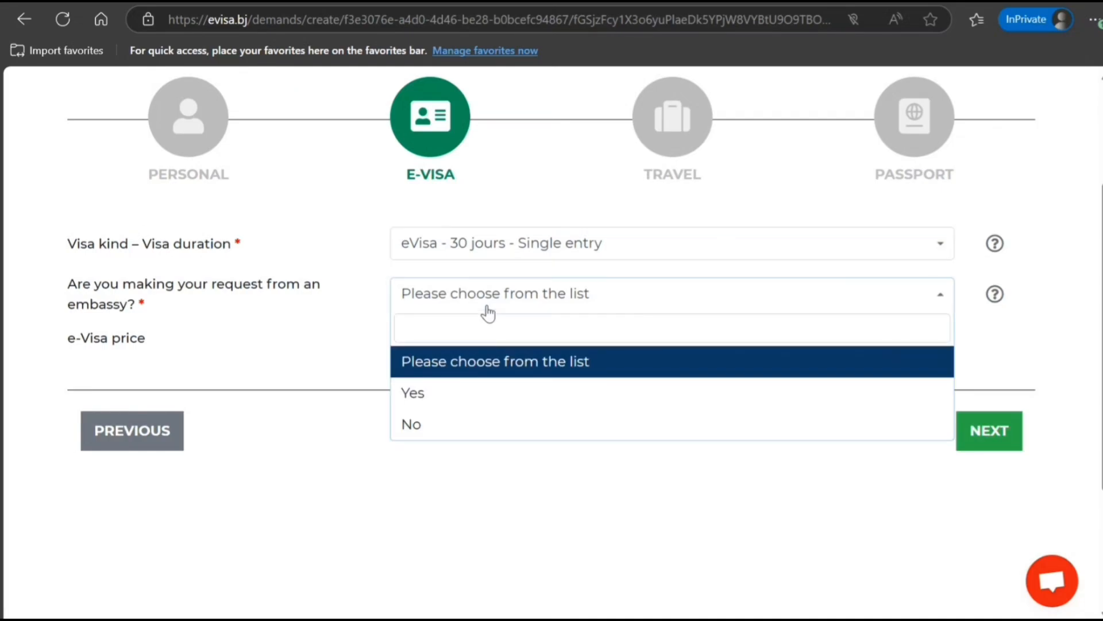
click(463, 423)
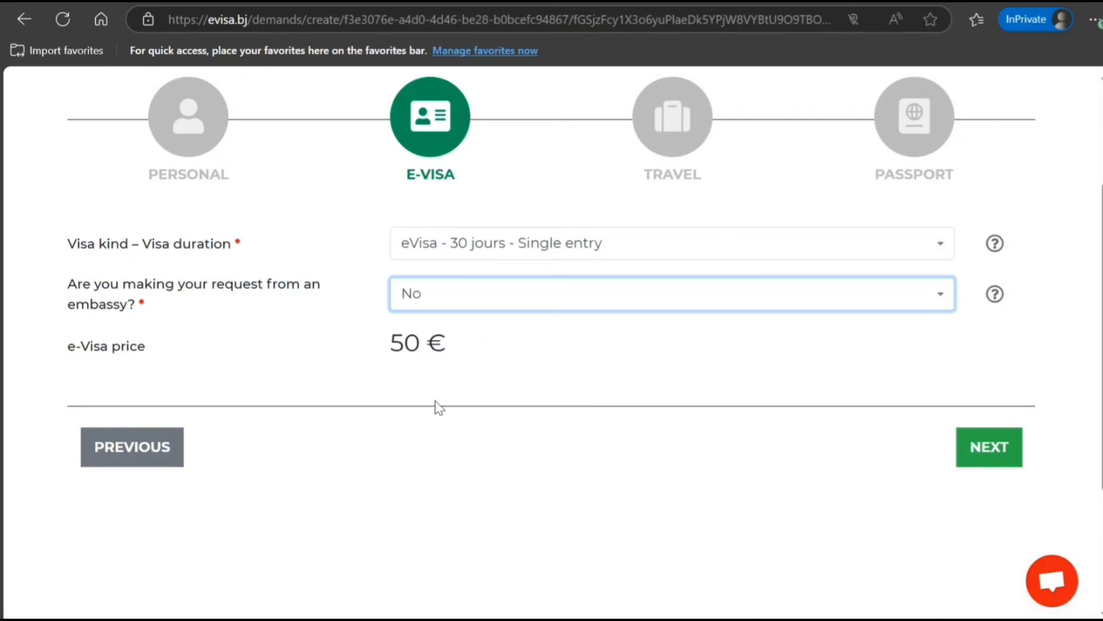
Step: Compare 30- and 90-day multiple-entry prices, return to the 50 € single-entry eVisa, and continue
click(498, 253)
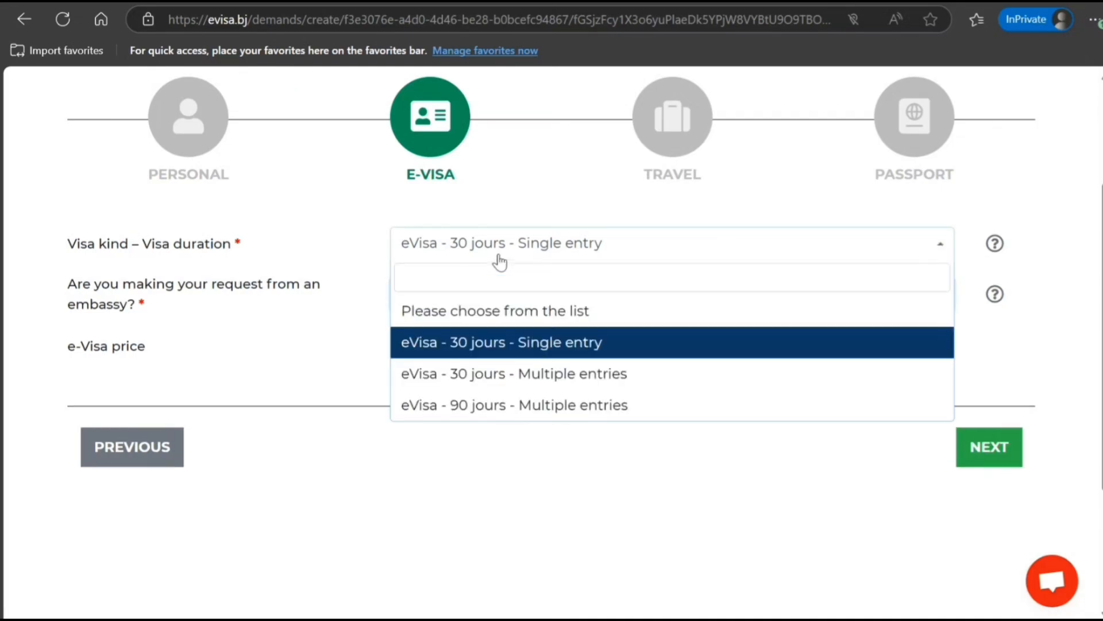
click(492, 380)
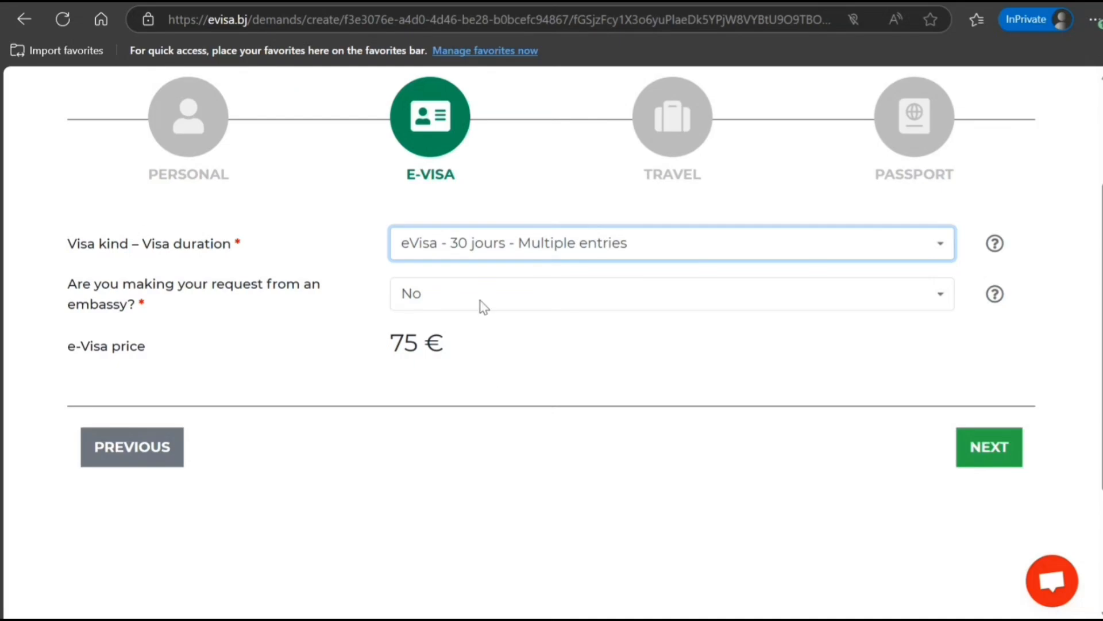
click(491, 243)
click(461, 408)
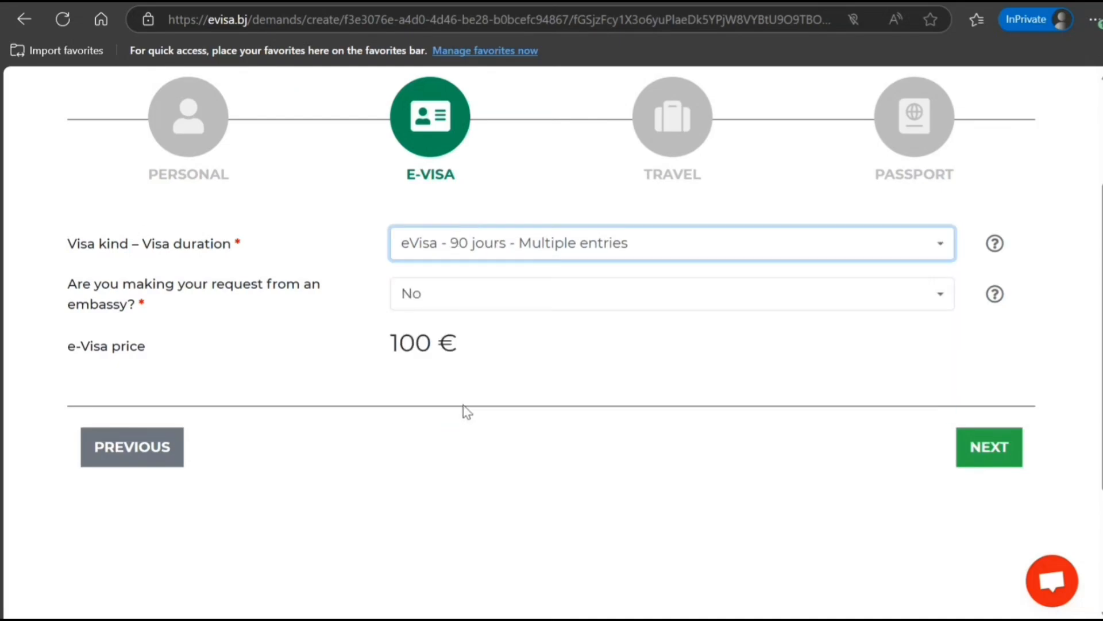
click(499, 252)
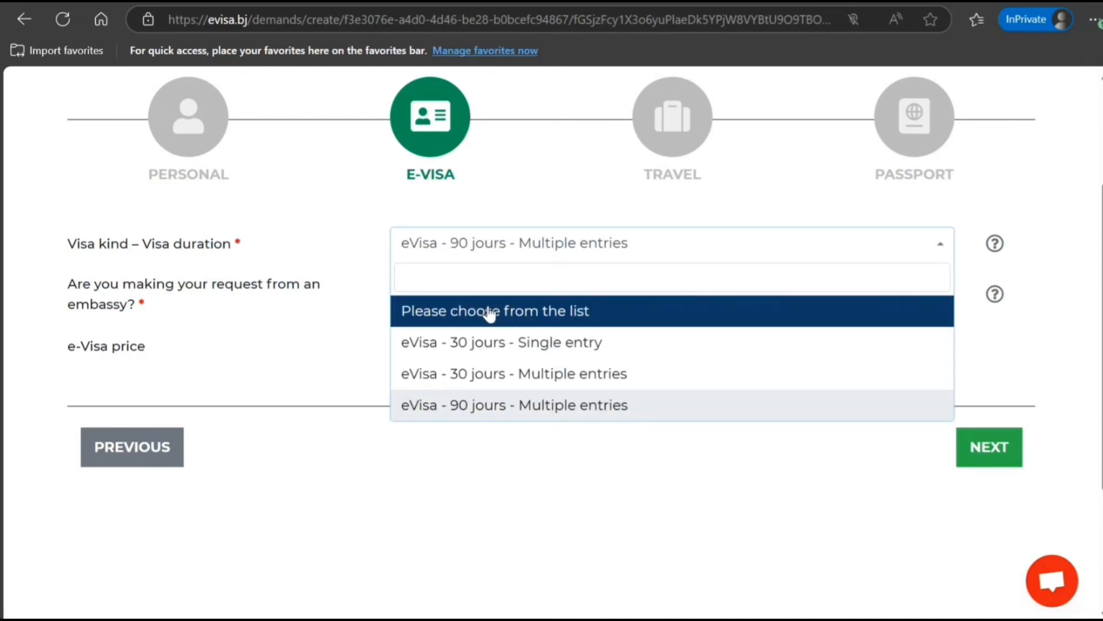
click(497, 345)
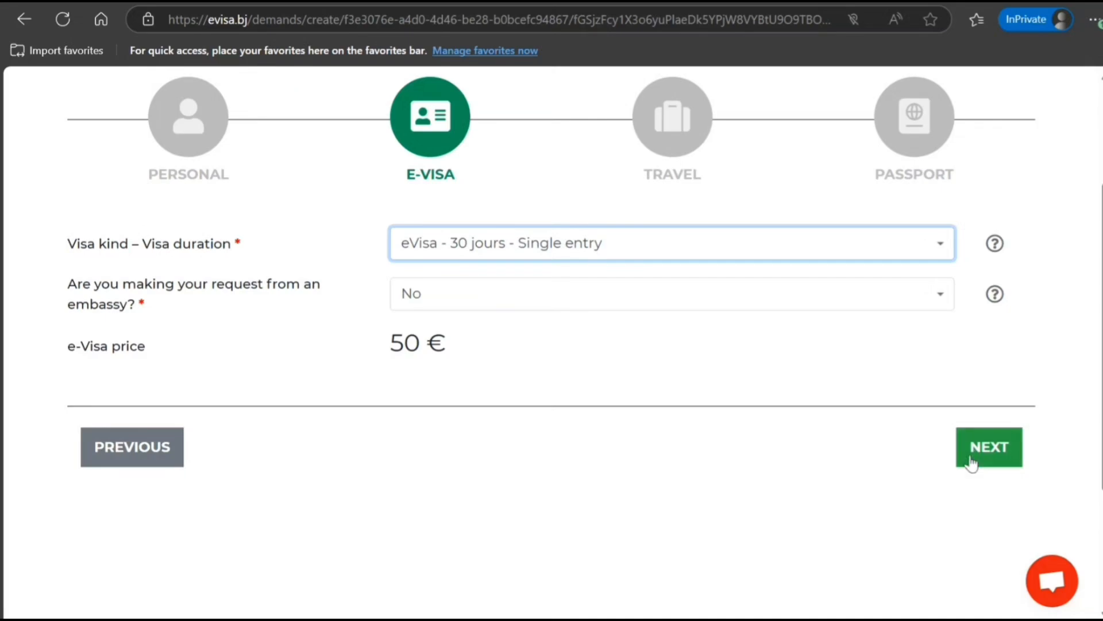
click(987, 458)
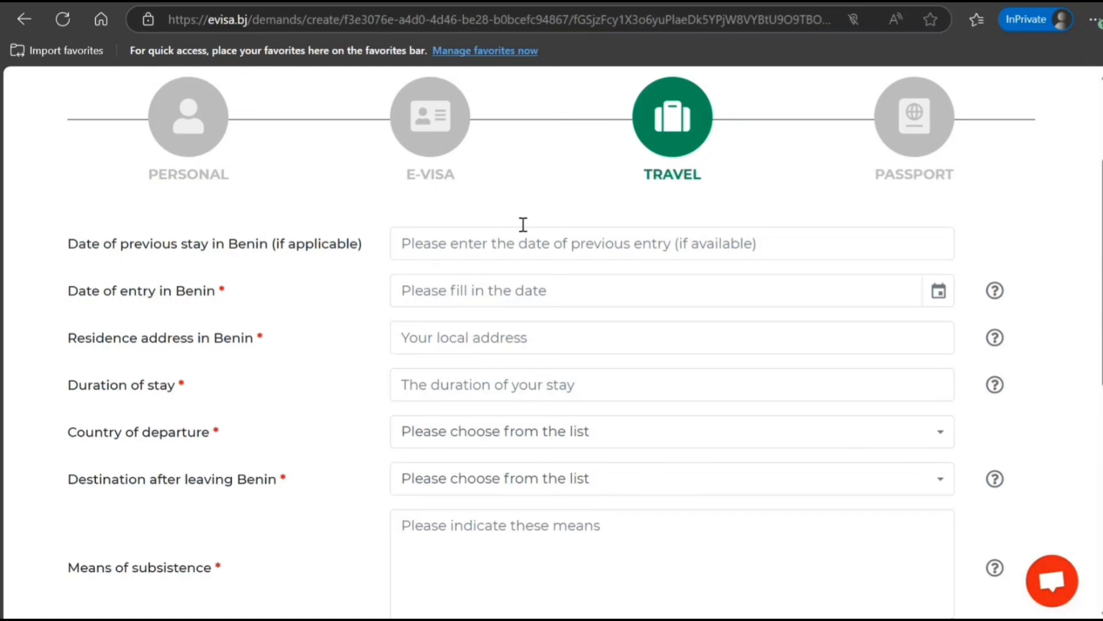
Step: Set entry date 2025-07-10, fill the residence address, and set a 10-day stay
click(938, 295)
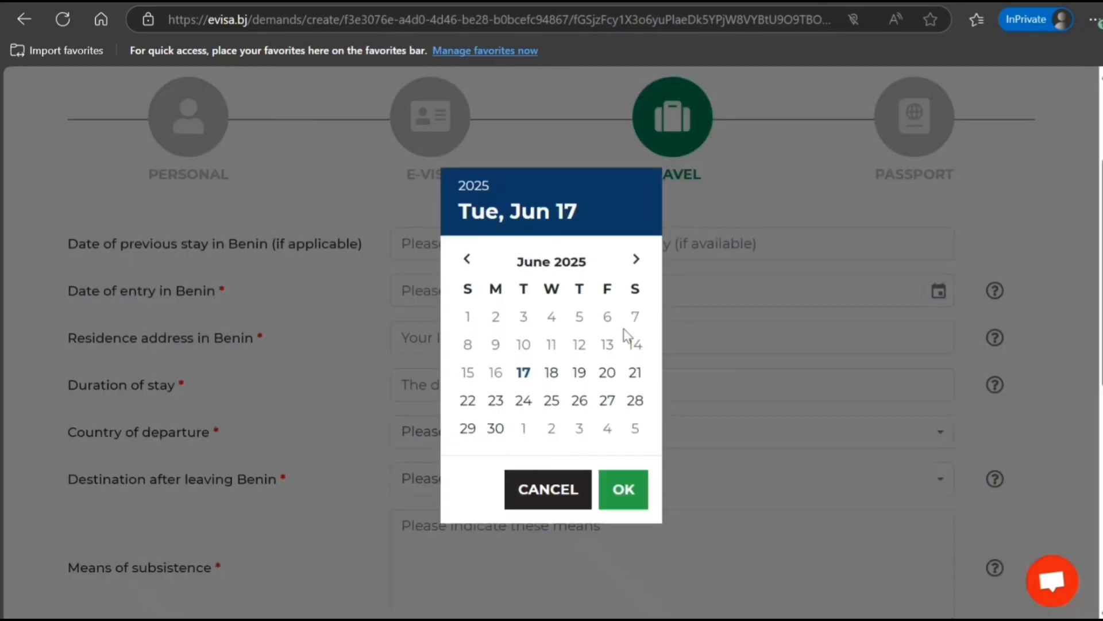
click(635, 259)
click(579, 345)
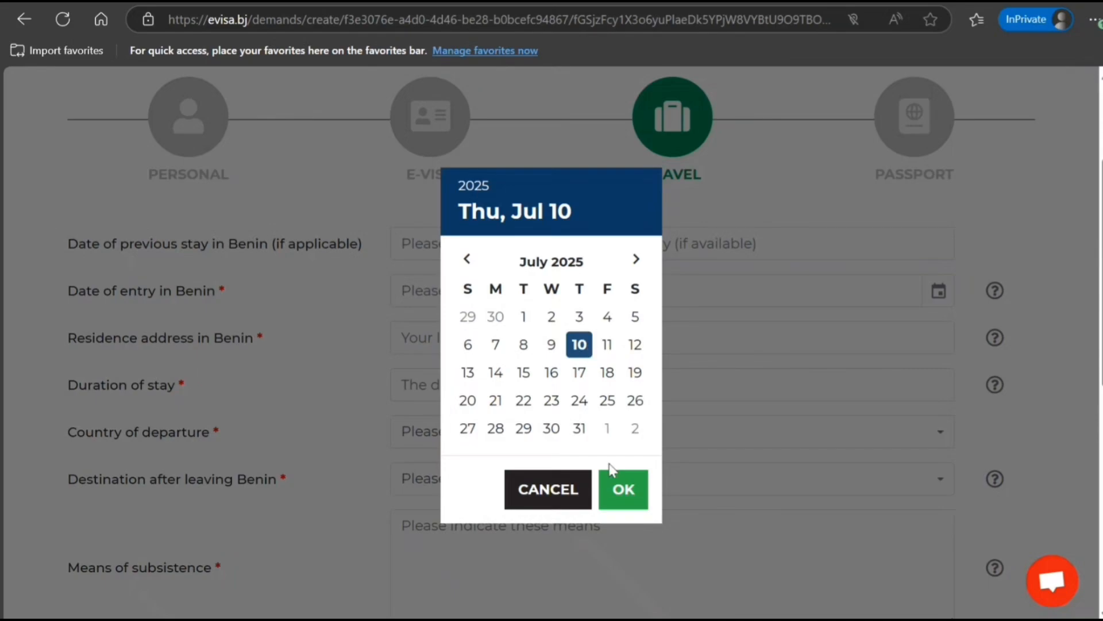
click(623, 491)
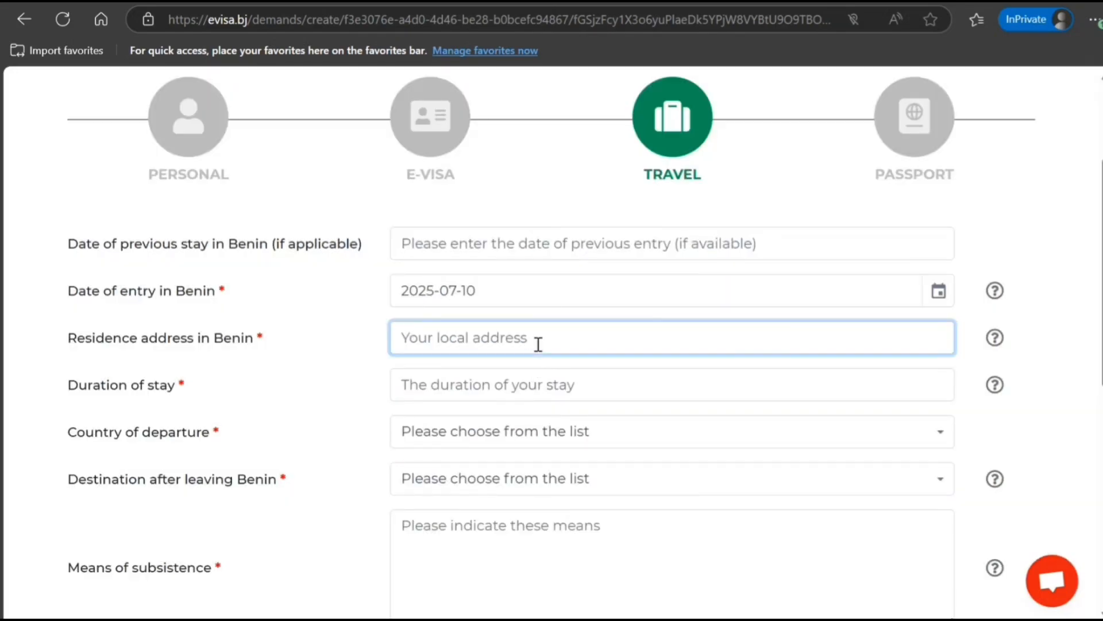
text(8787  )
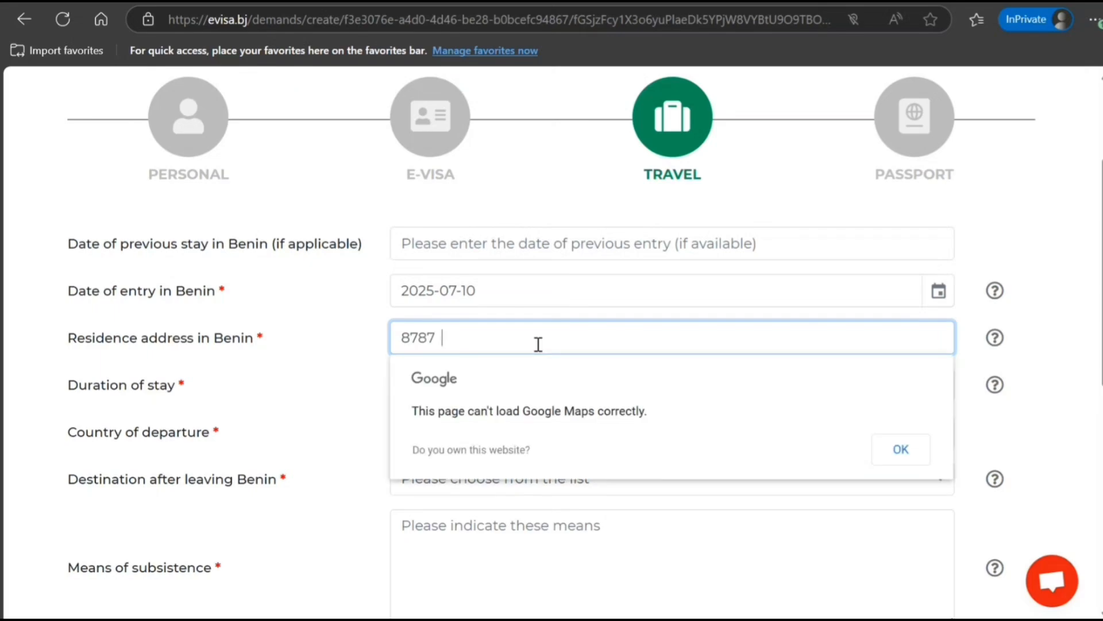
text(hjhhh jh jh jhjhjh hj)
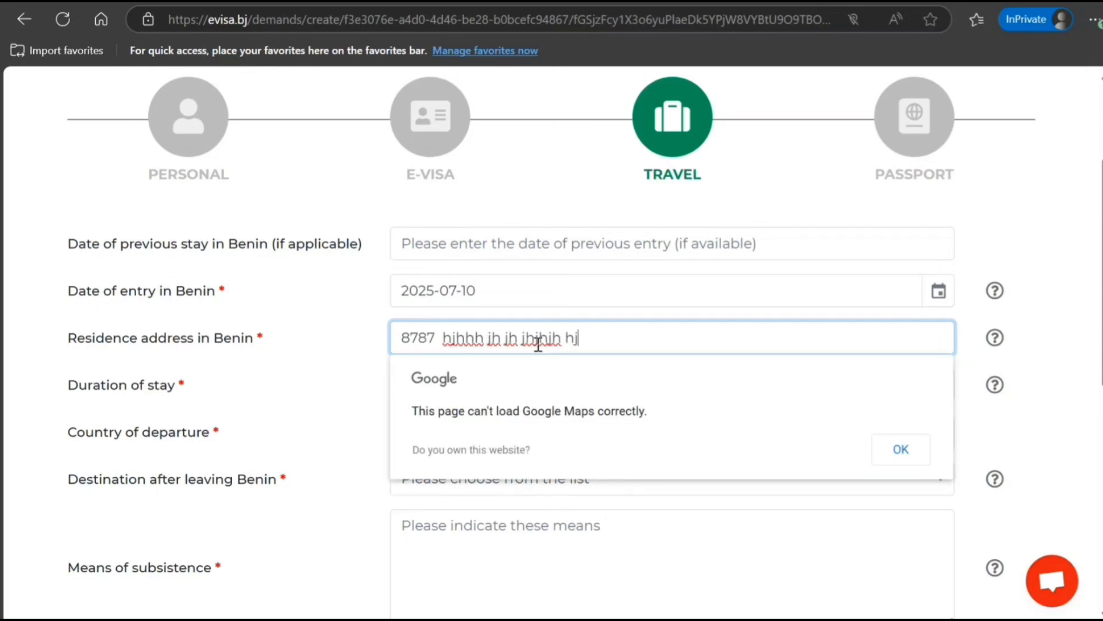
key(Tab)
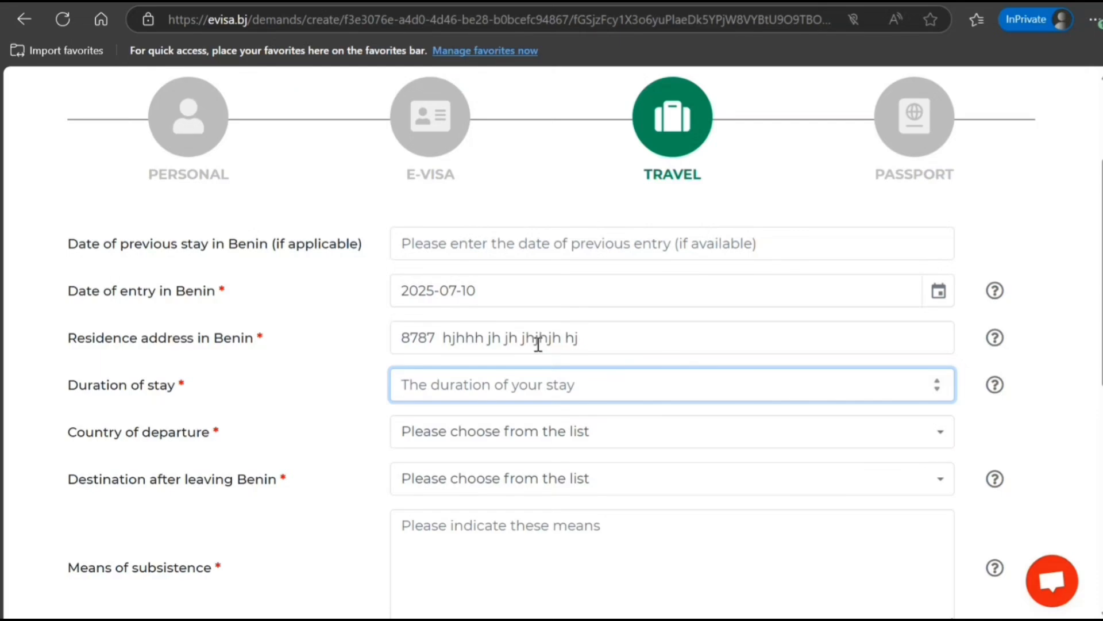
click(938, 382)
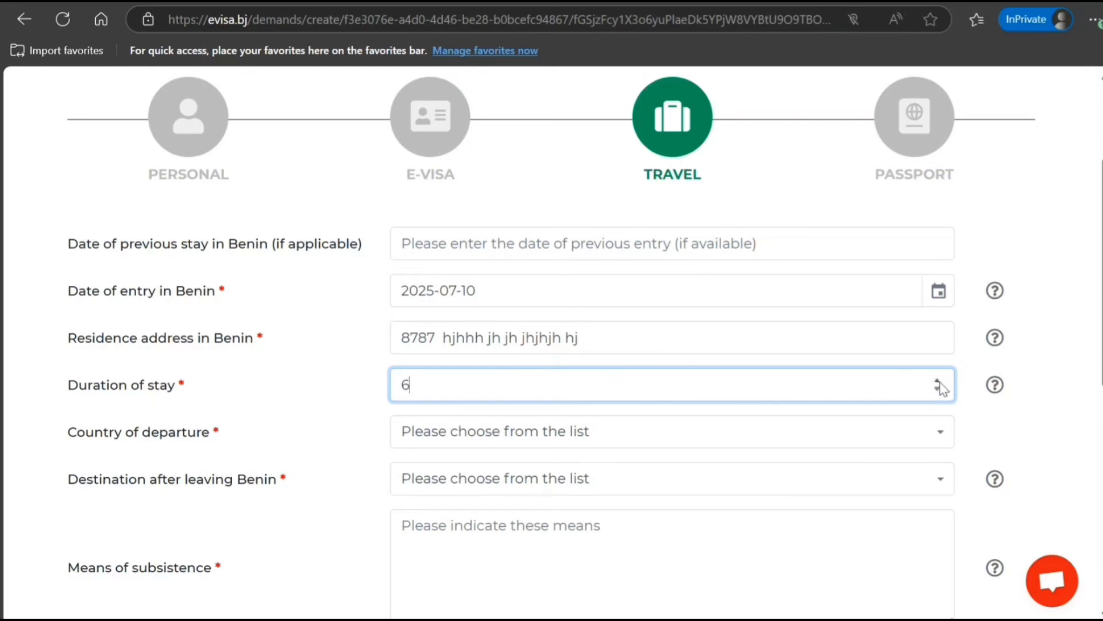
click(938, 382)
click(938, 381)
click(1006, 386)
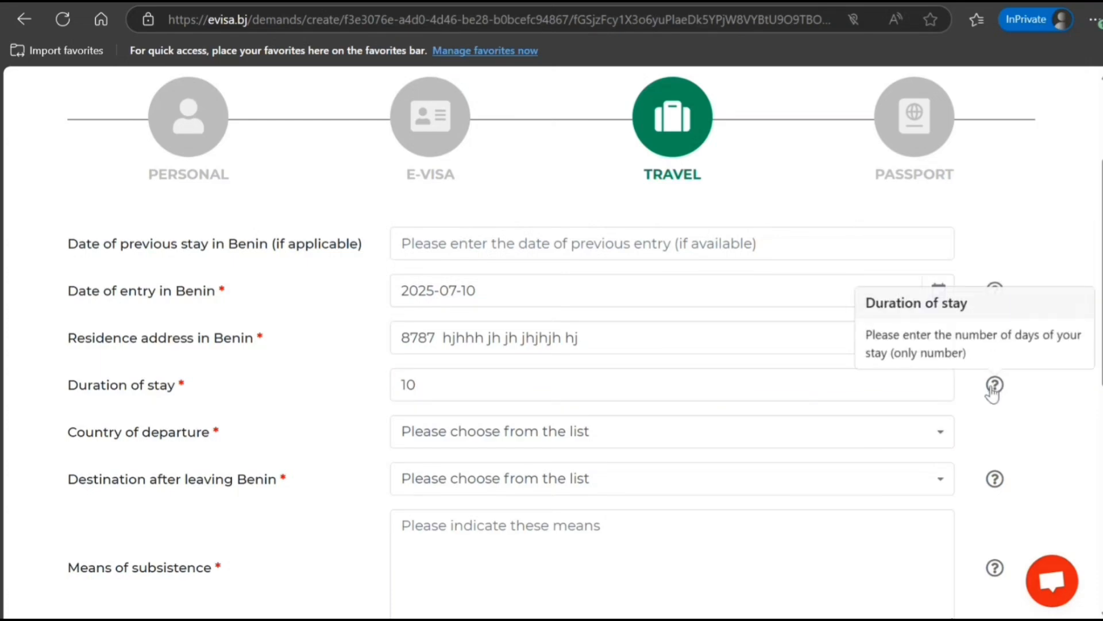
Step: Set India as both the country of departure and the destination after Benin
click(526, 432)
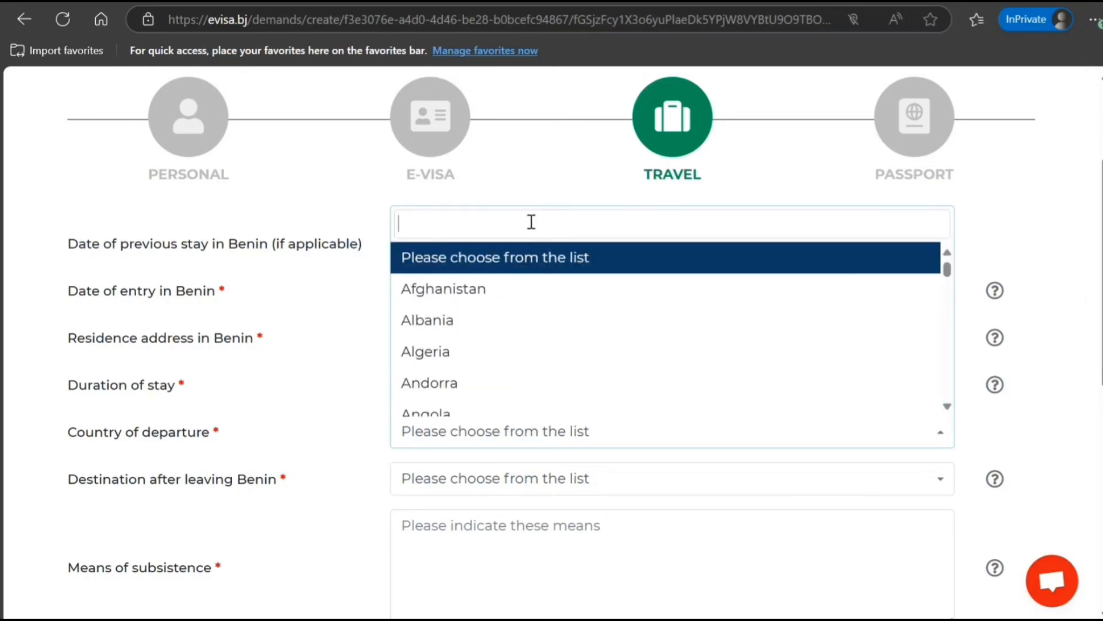
text(indi)
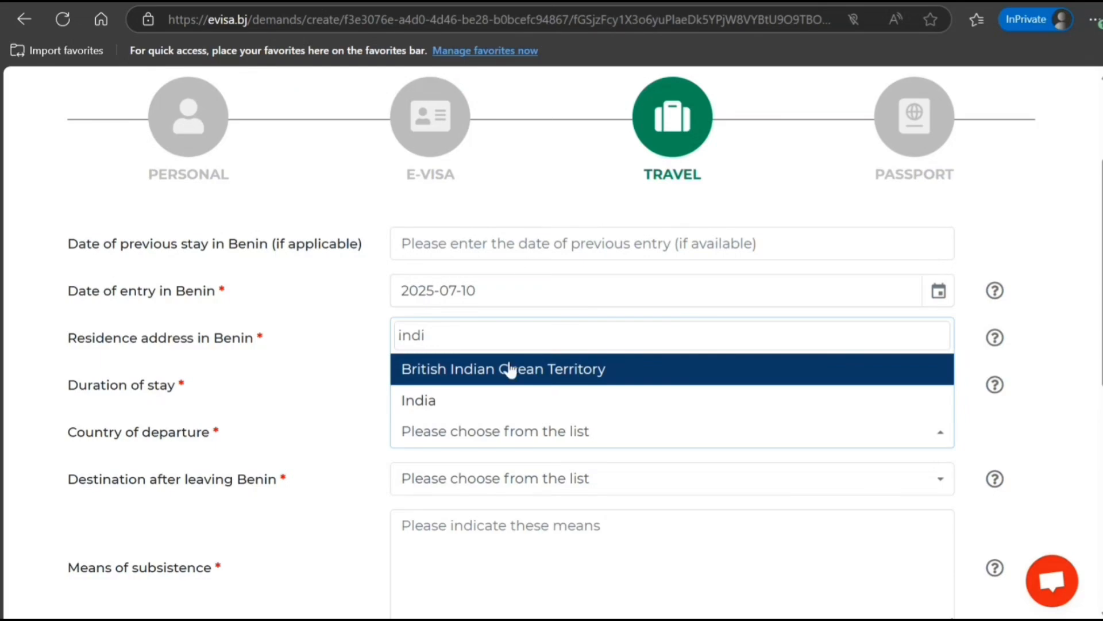
click(489, 404)
scroll(439, 431, down, 3)
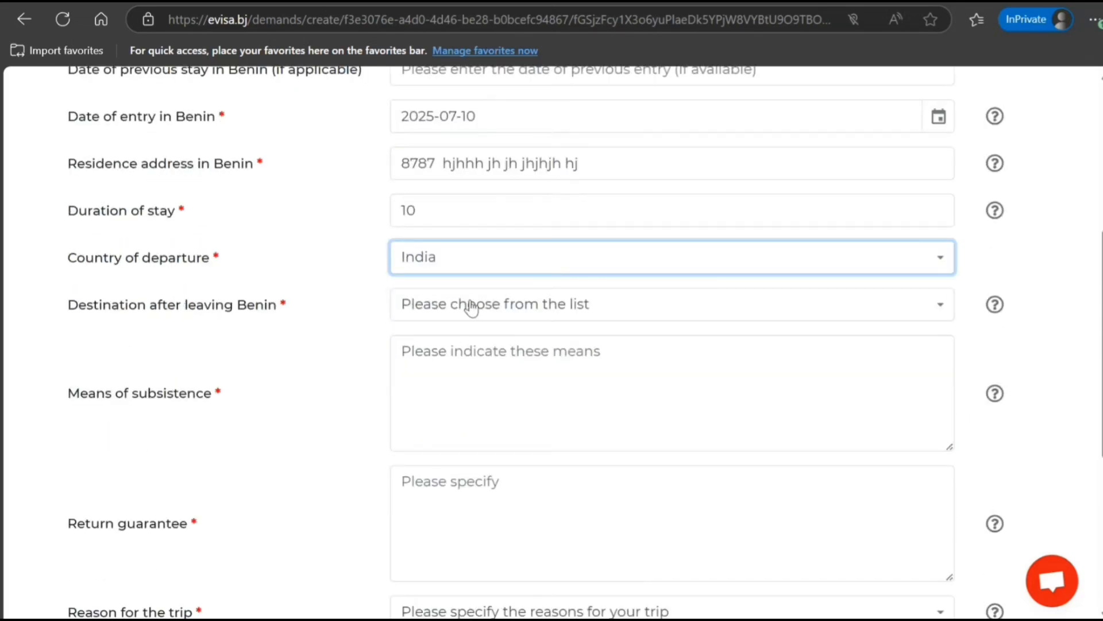
click(466, 306)
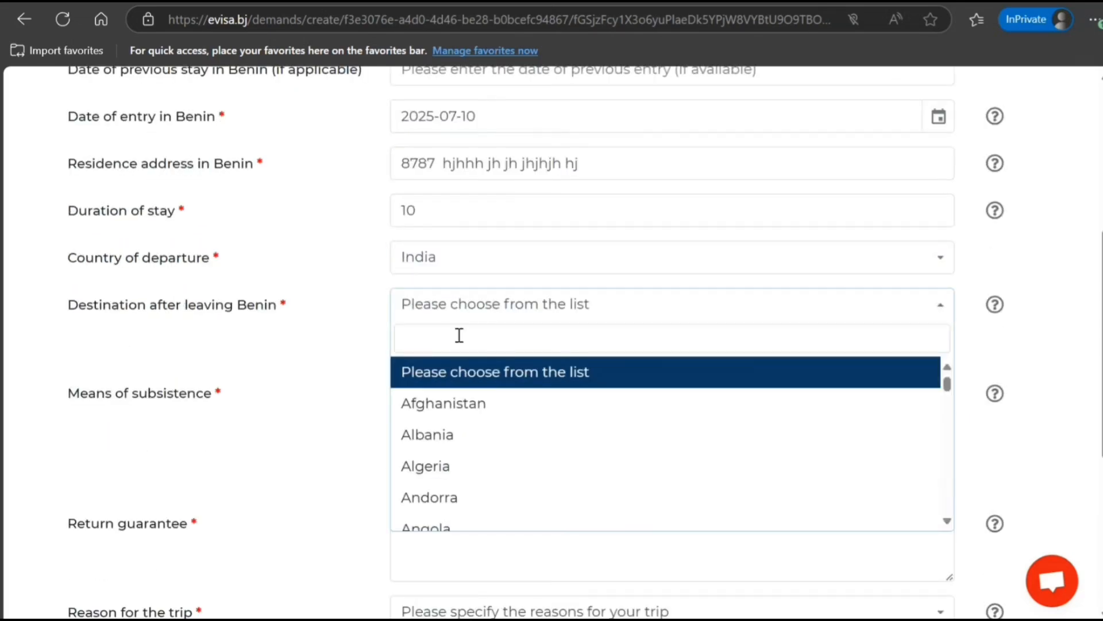
text(indi)
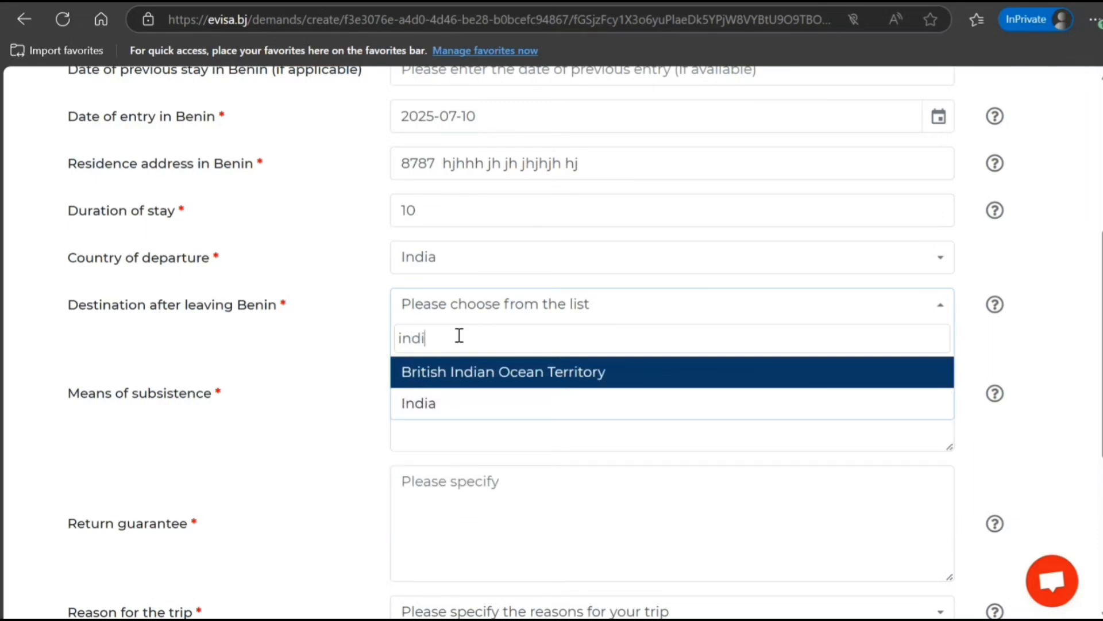
click(470, 405)
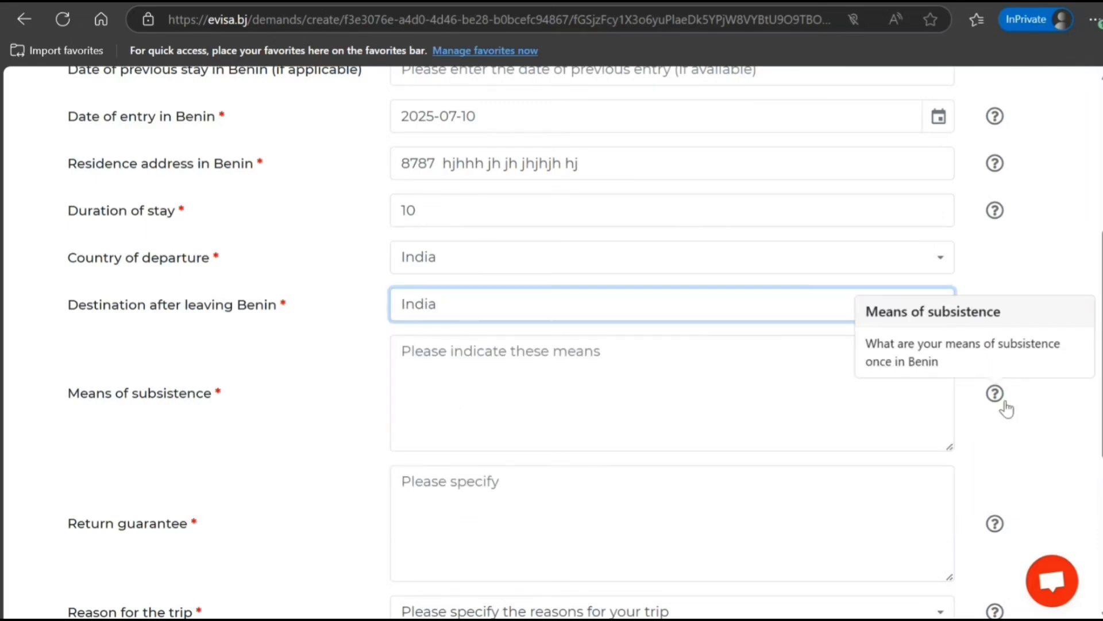
Step: Fill in the Means of subsistence and Return guarantee fields
click(804, 376)
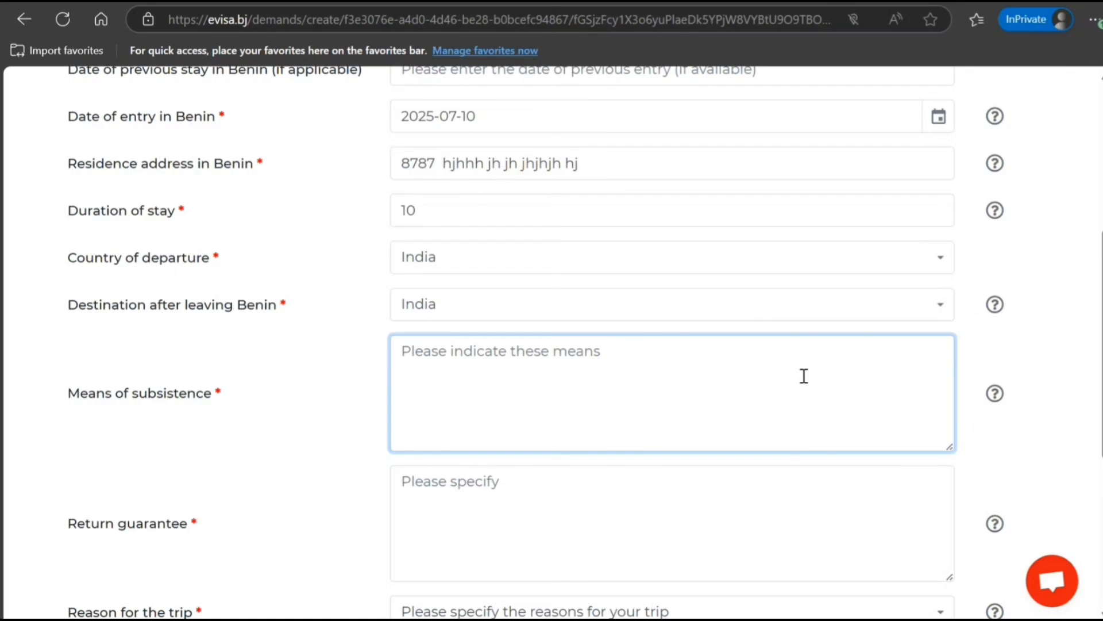
text(janscjncnjc j cjn)
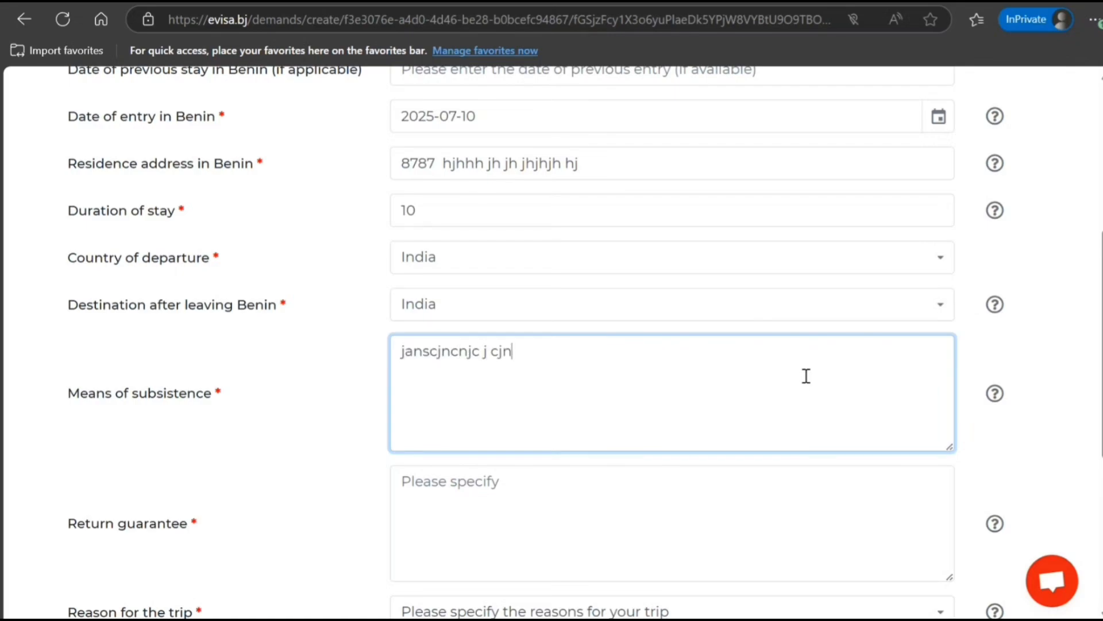
text(cjs ncjsdnjcns cnsjncjsncjns)
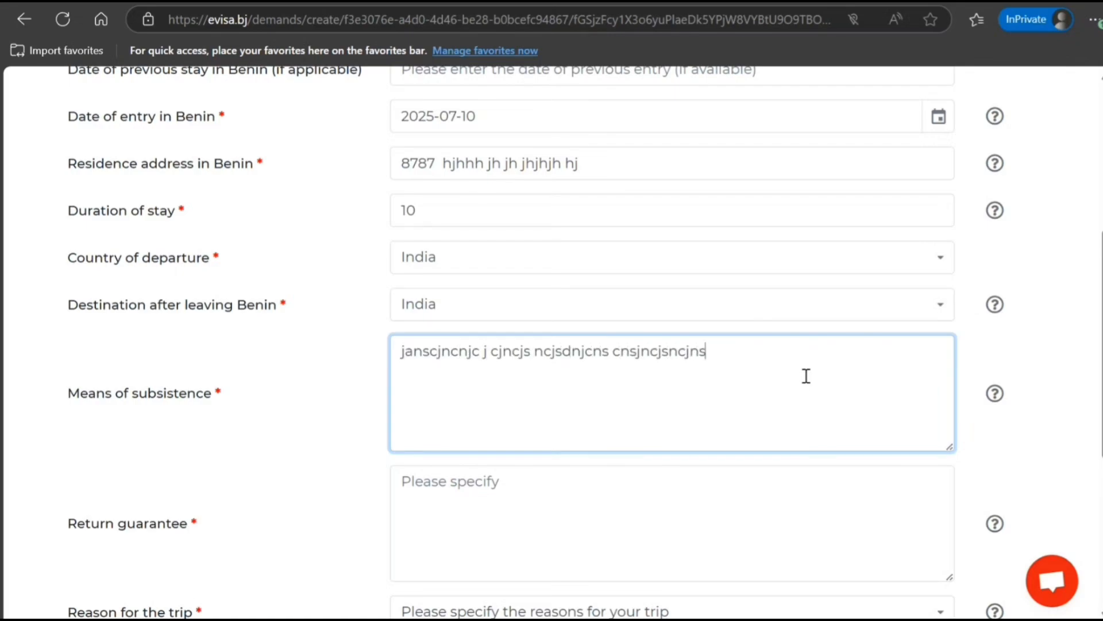
scroll(646, 329, up, 4)
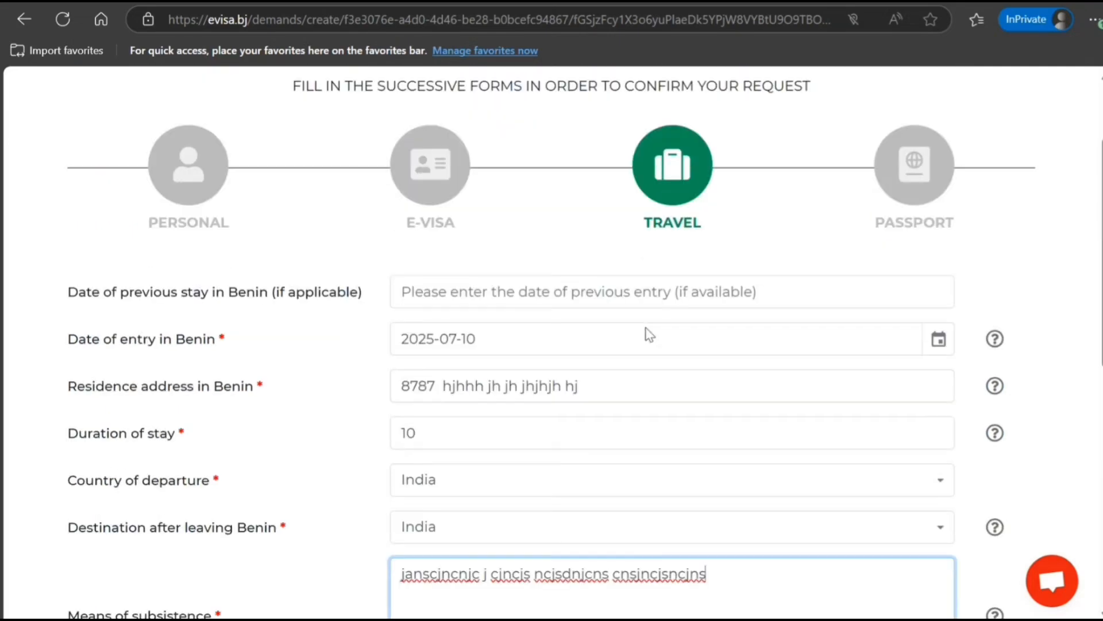
scroll(646, 329, down, 7)
scroll(645, 329, down, 2)
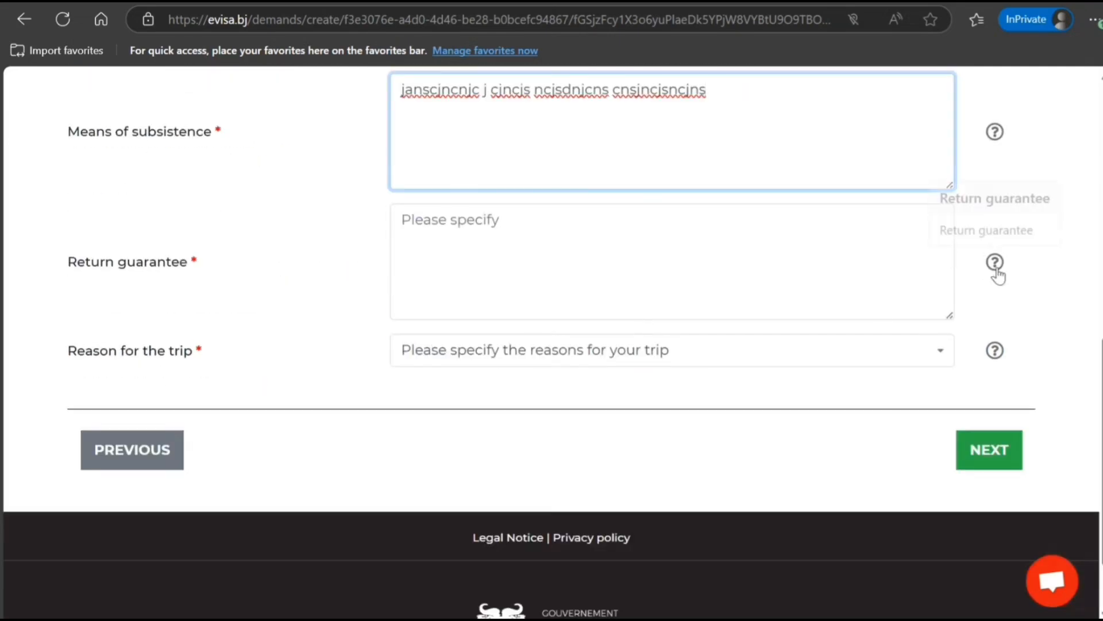
click(823, 261)
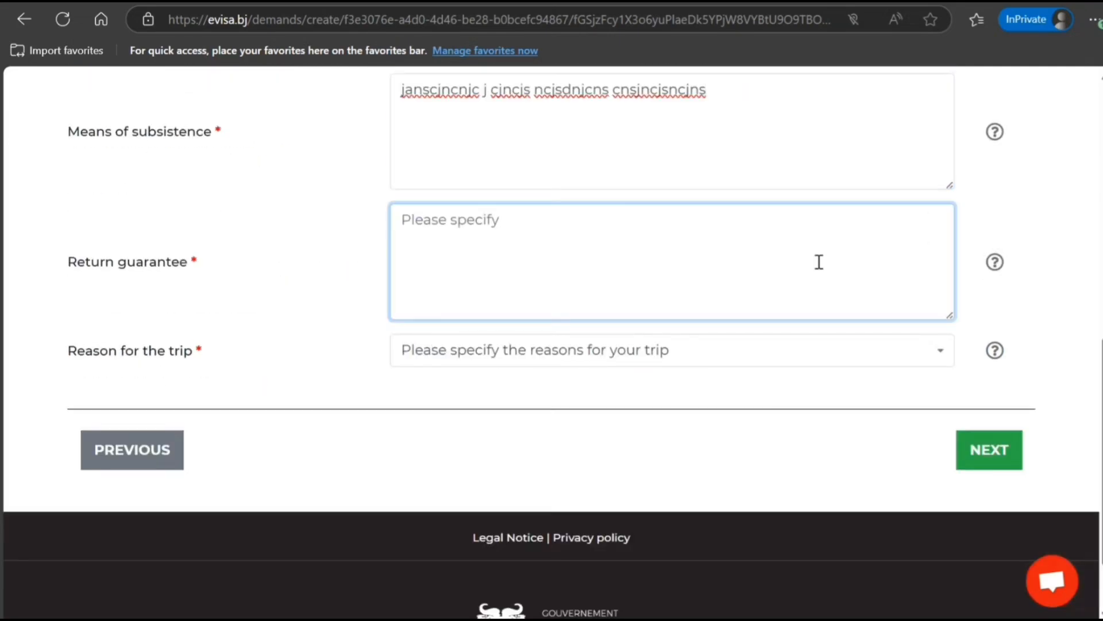
text(svsvsdvdsvdsvdsv)
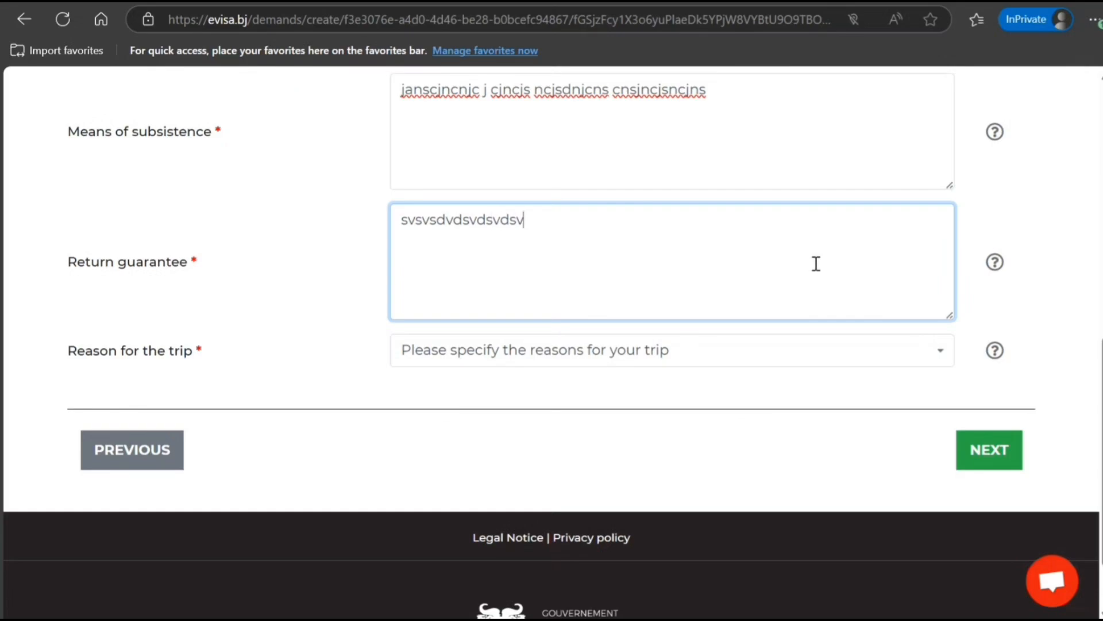
text( dvsdcsdcs)
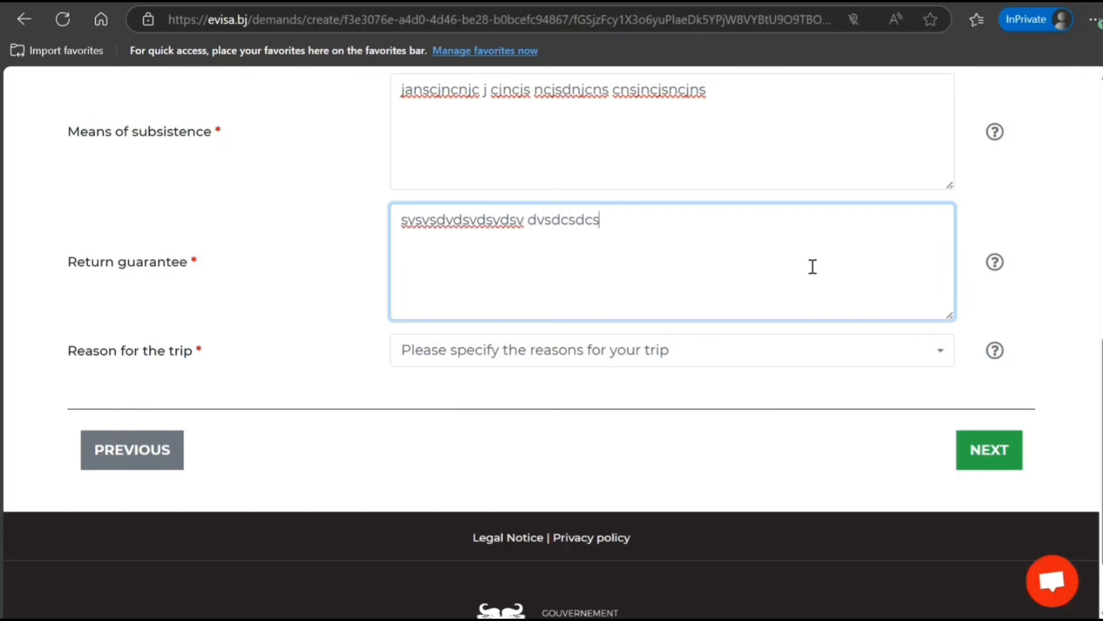
Step: Set the trip reason to TOURISM and continue to the Passport step
click(926, 352)
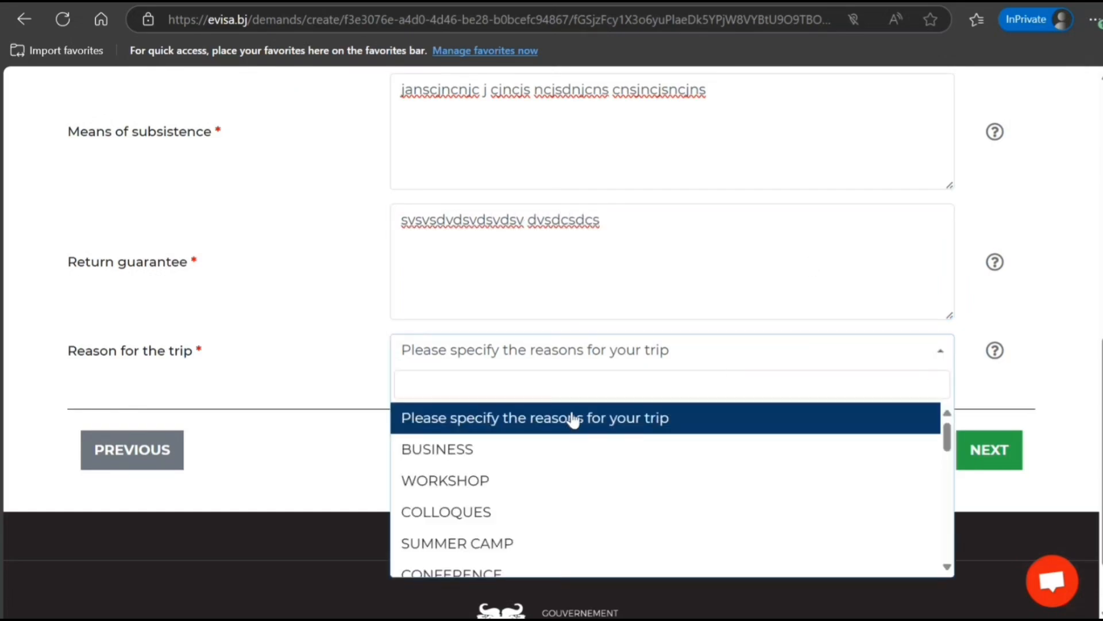
scroll(559, 473, down, 3)
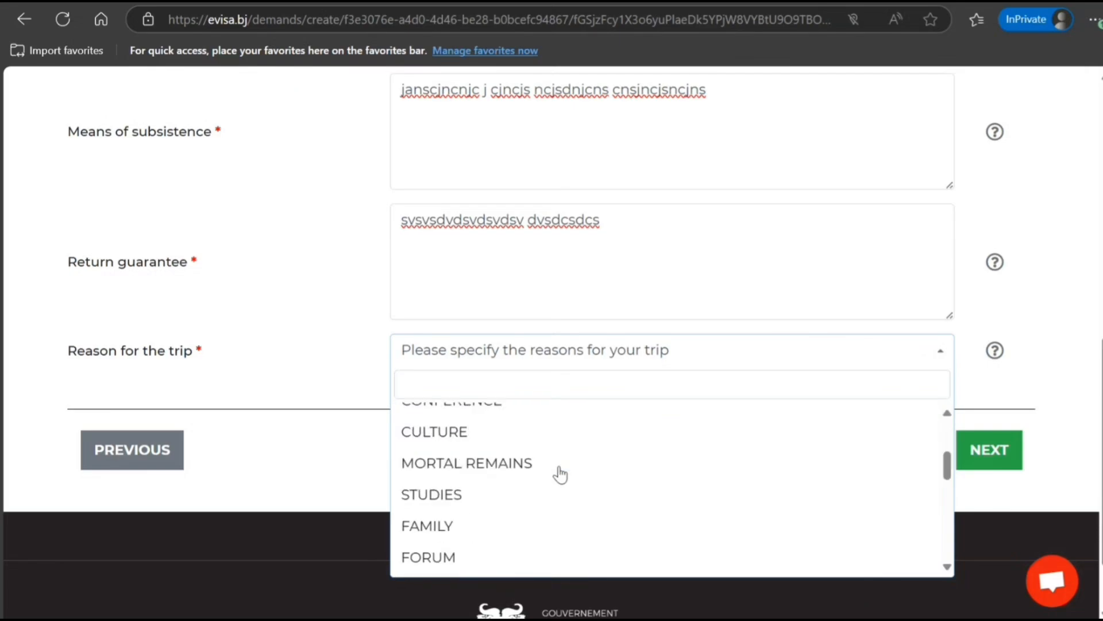
scroll(560, 474, down, 2)
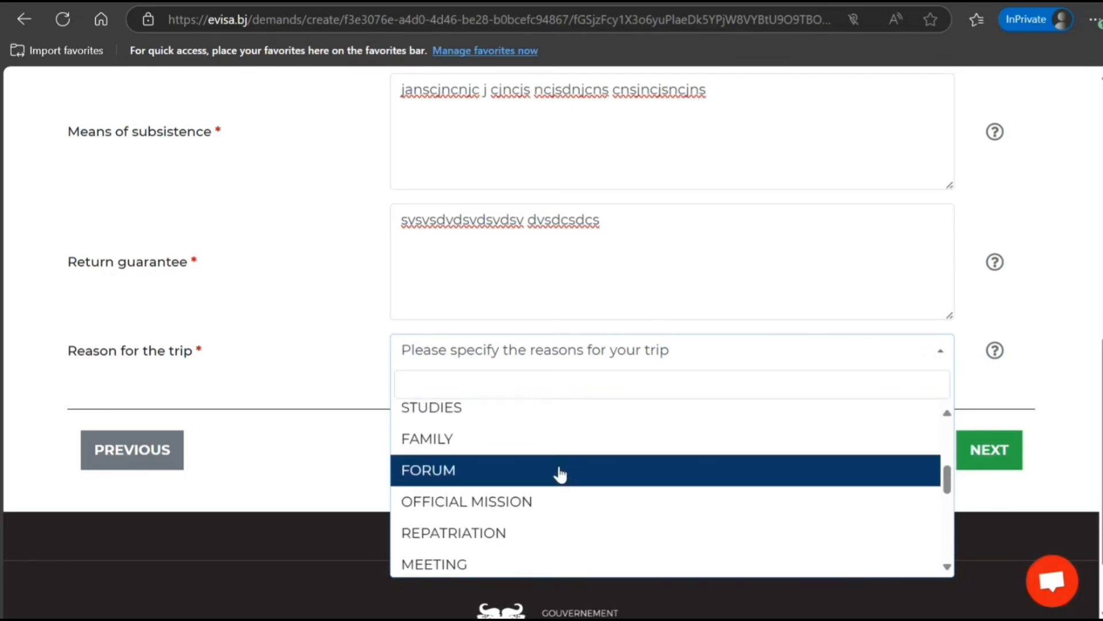
scroll(560, 474, down, 4)
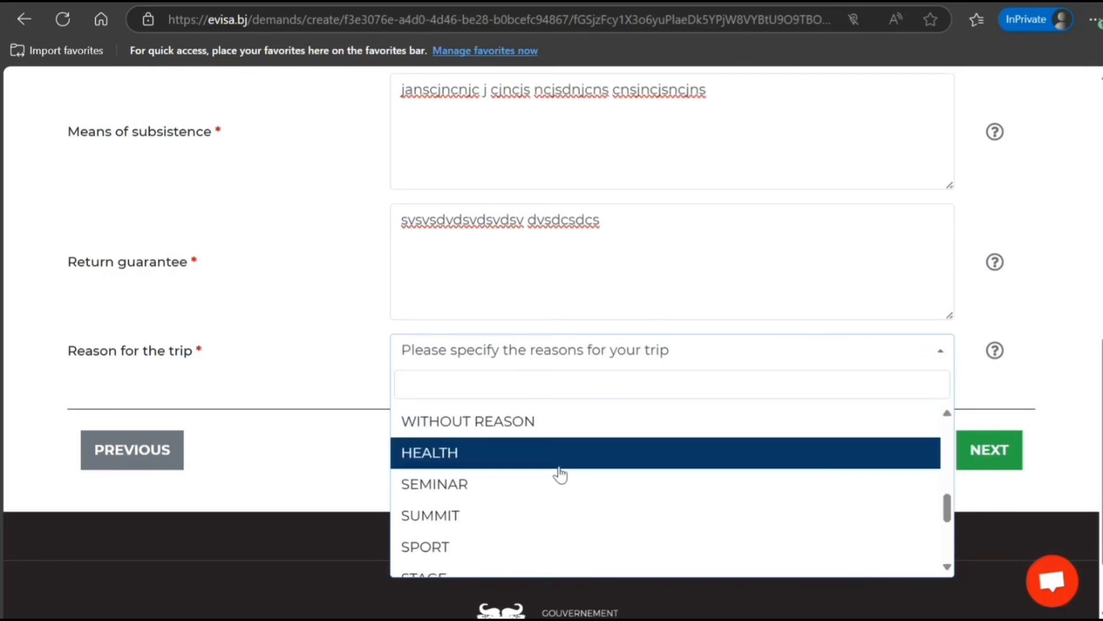
click(551, 522)
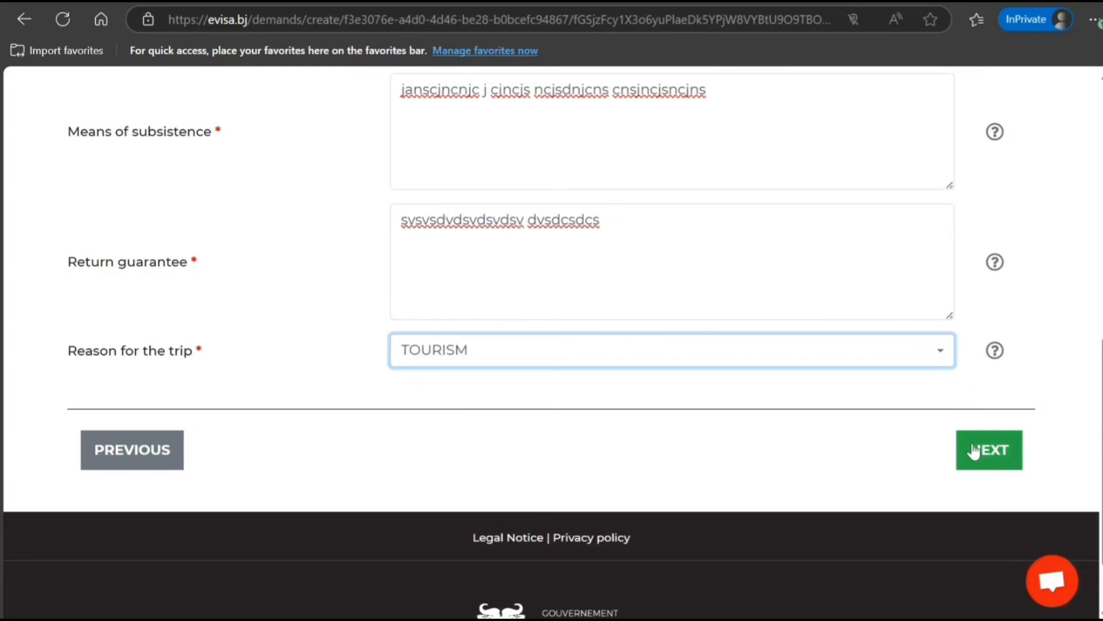
click(986, 451)
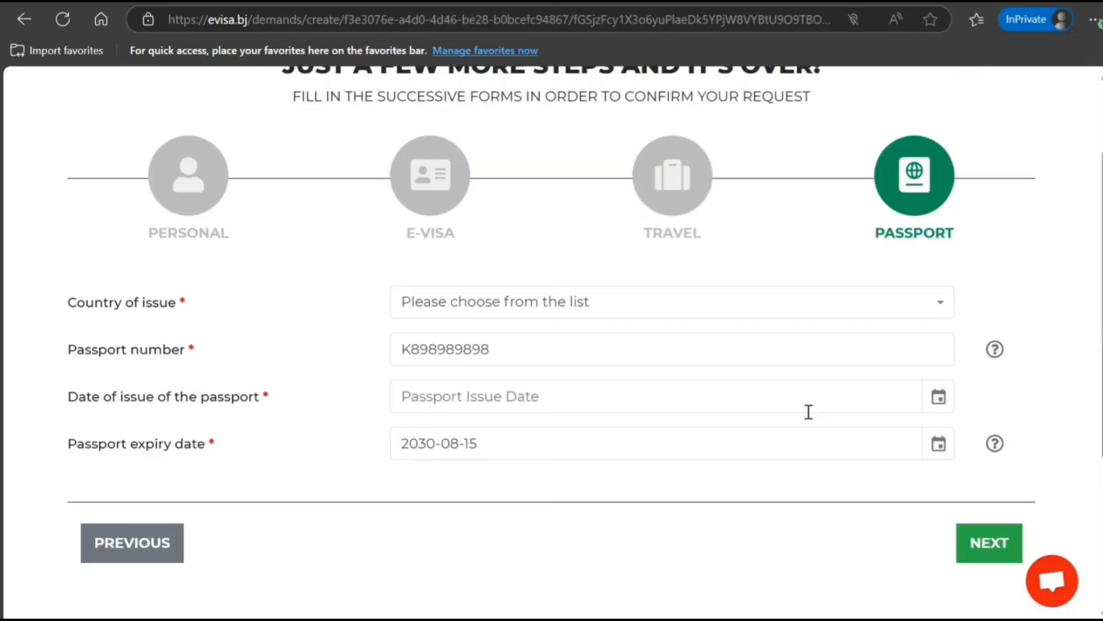
Step: Set the passport's country of issue to India
scroll(804, 401, down, 4)
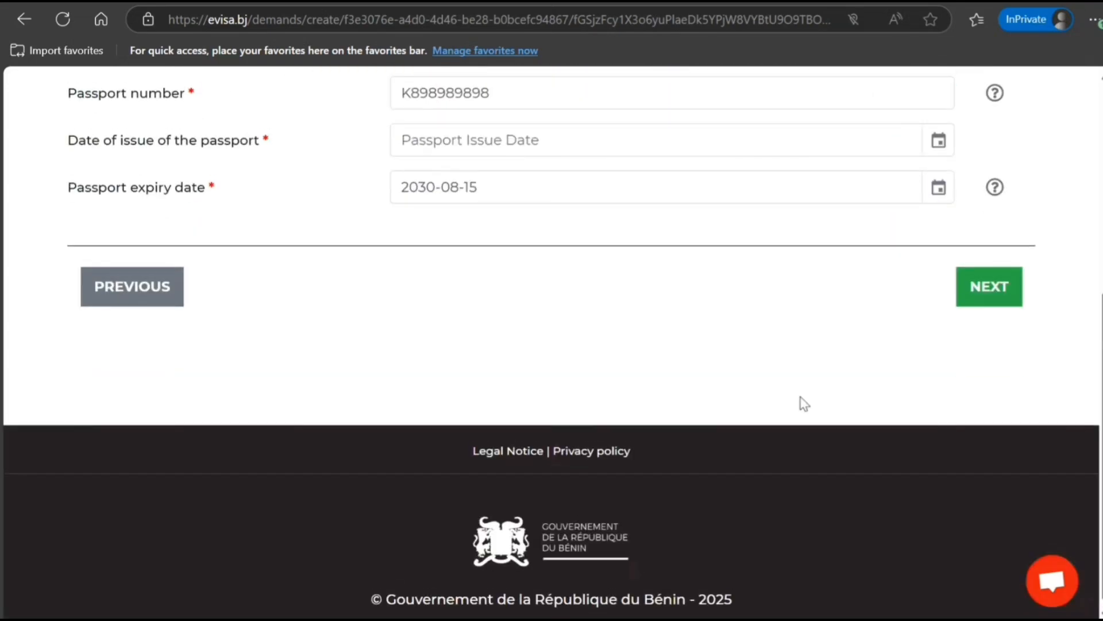
scroll(804, 402, up, 3)
click(825, 224)
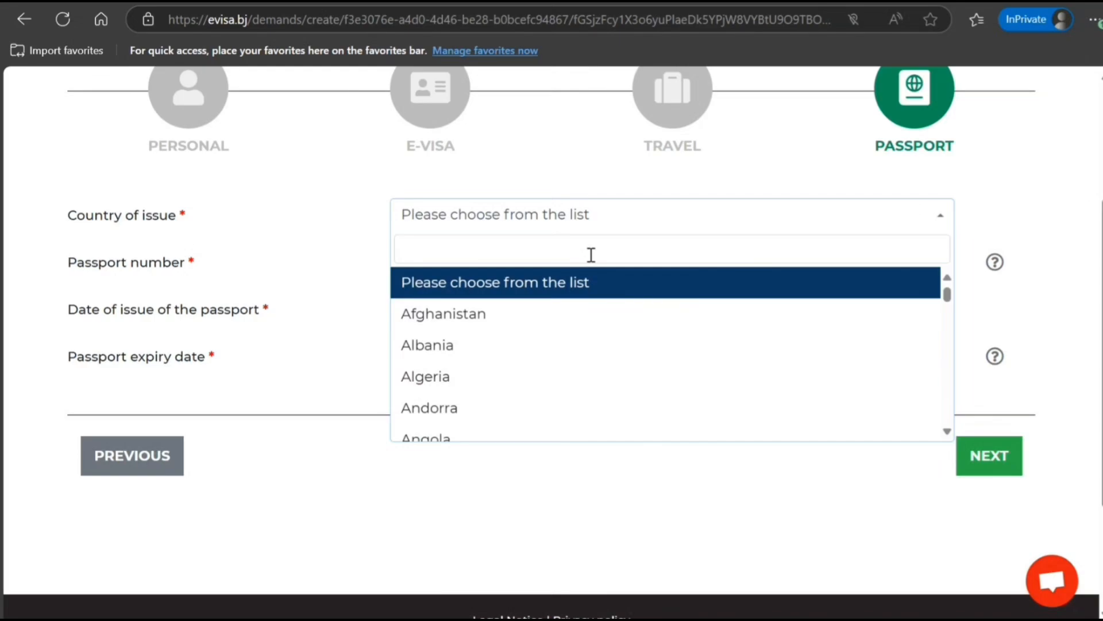
text(ind)
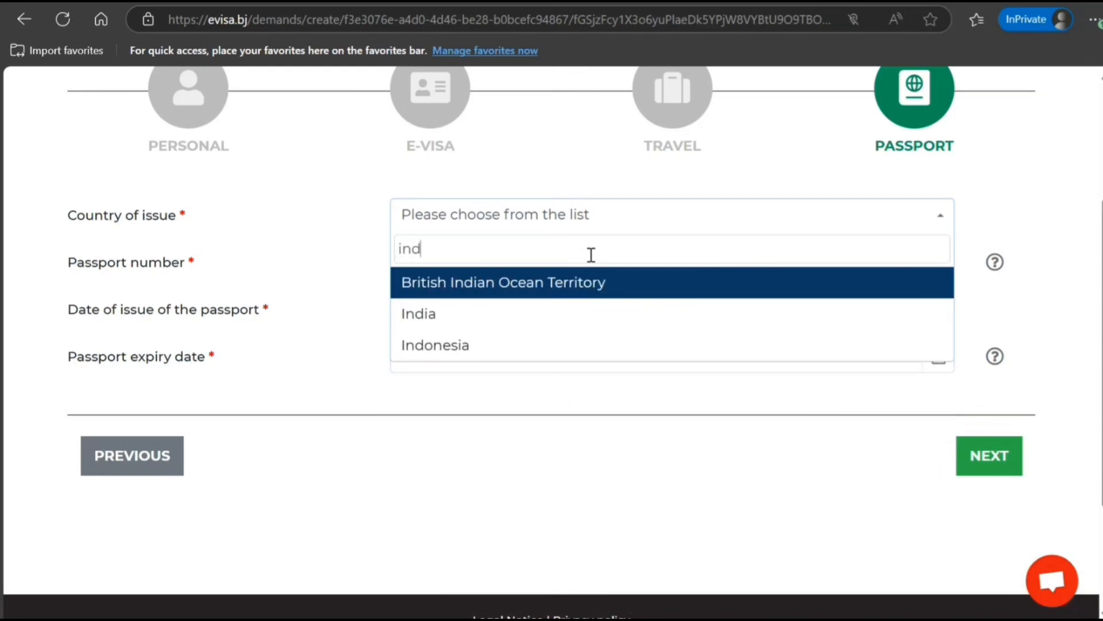
click(516, 320)
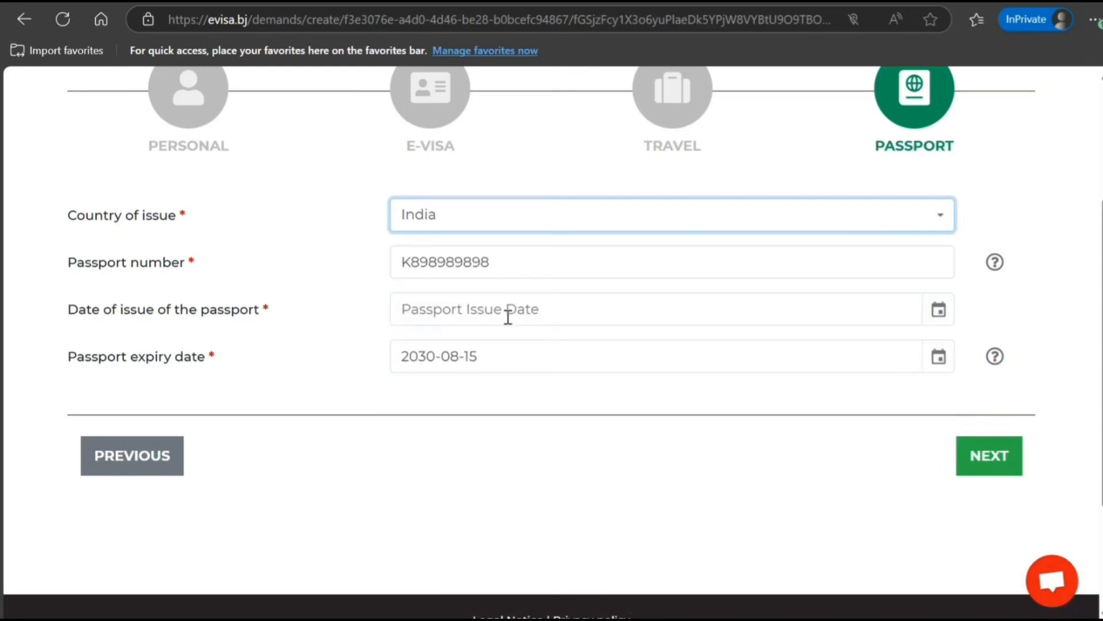
Step: Set the passport issue date to 2025-06-01 and proceed to the review page
click(936, 313)
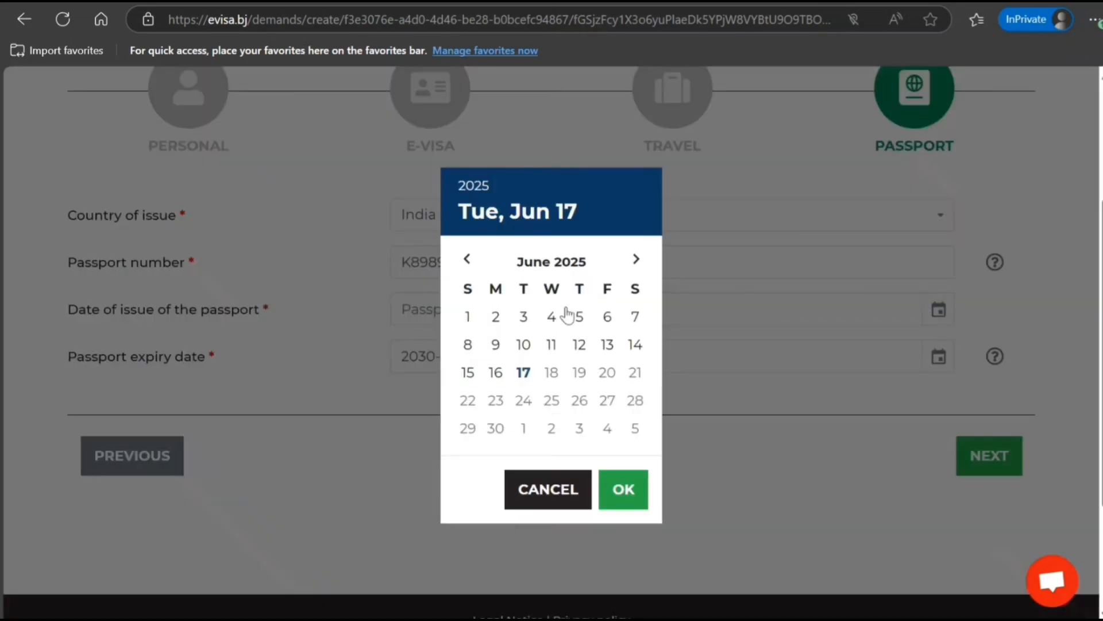
click(469, 317)
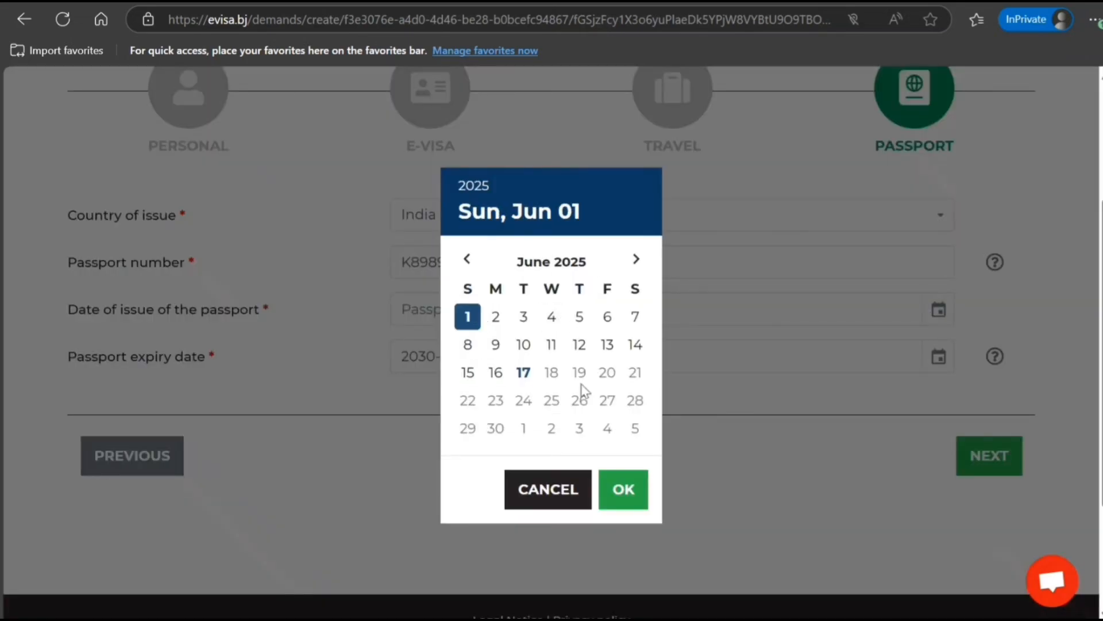
click(632, 494)
click(973, 457)
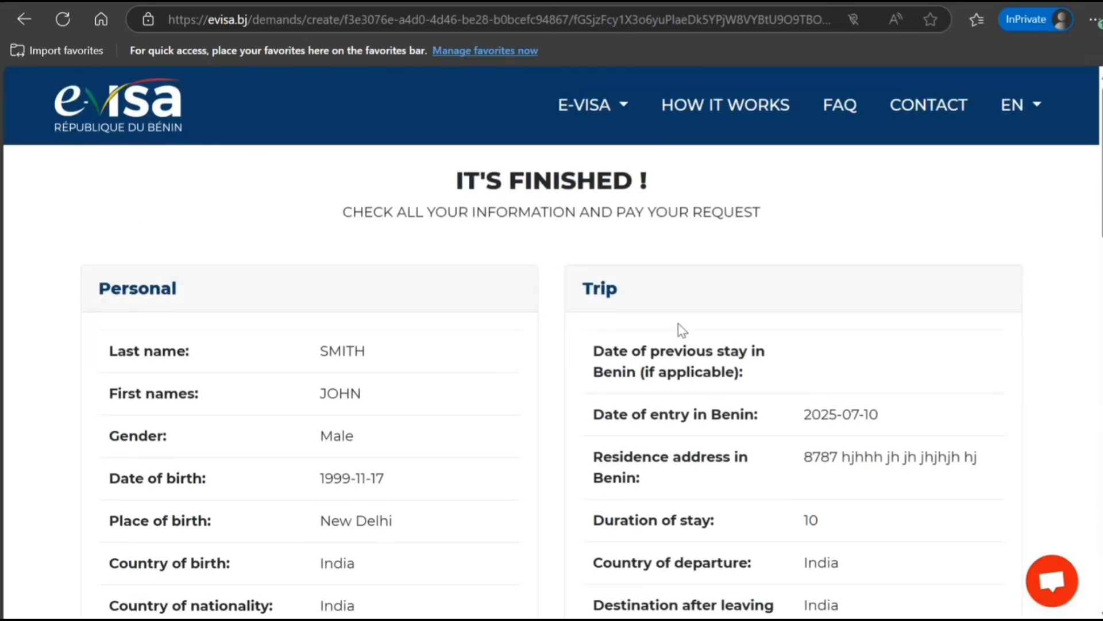
scroll(681, 327, down, 10)
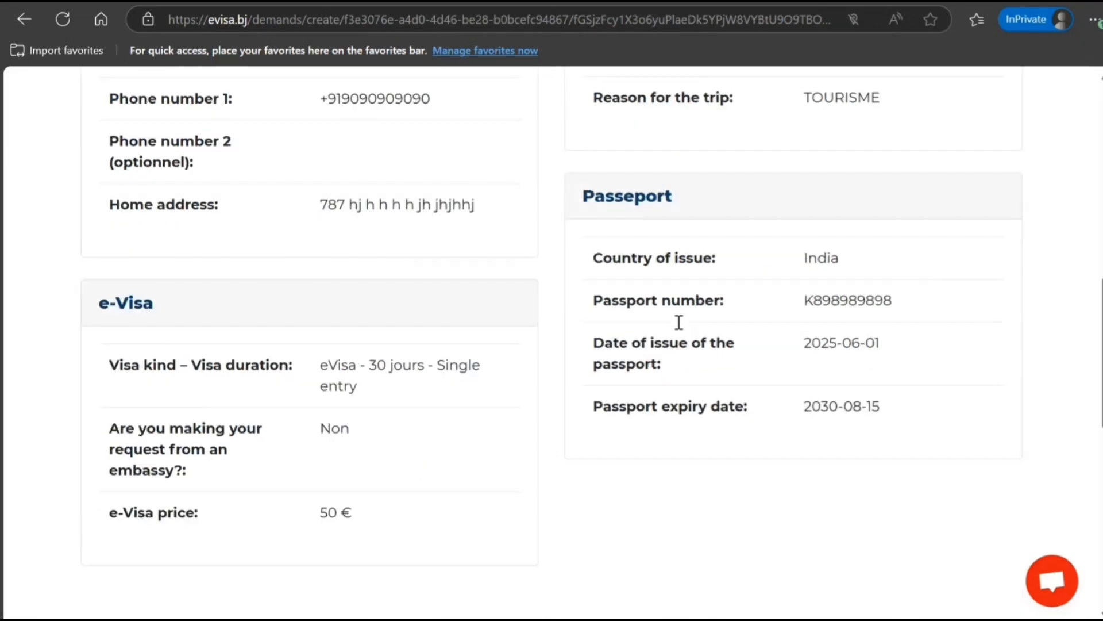
scroll(677, 320, up, 5)
scroll(677, 320, down, 7)
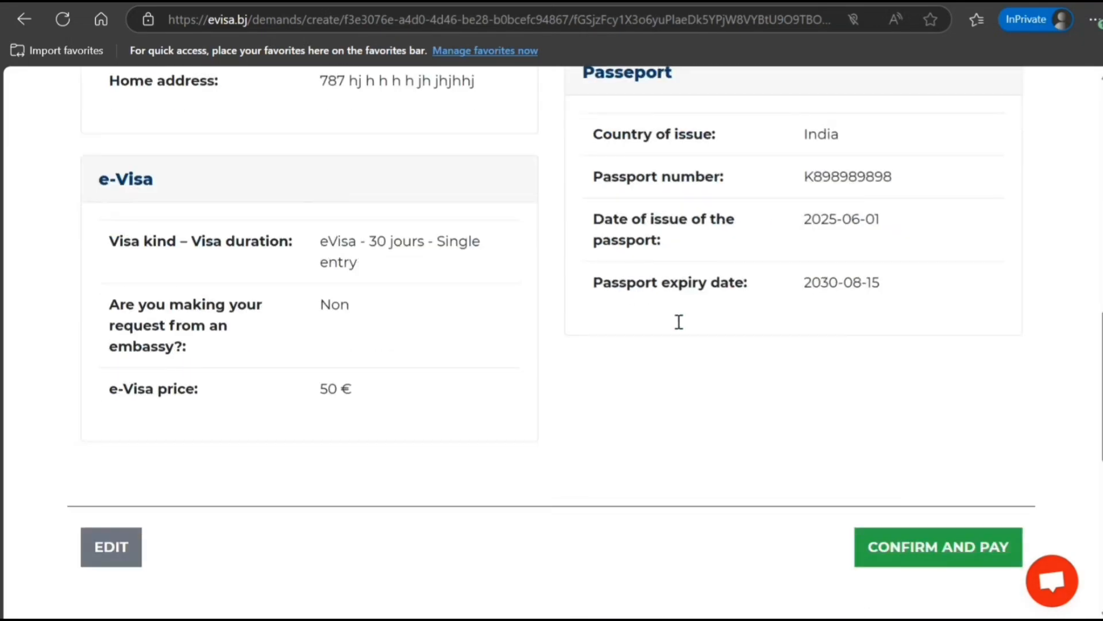
scroll(660, 316, up, 5)
scroll(284, 313, down, 5)
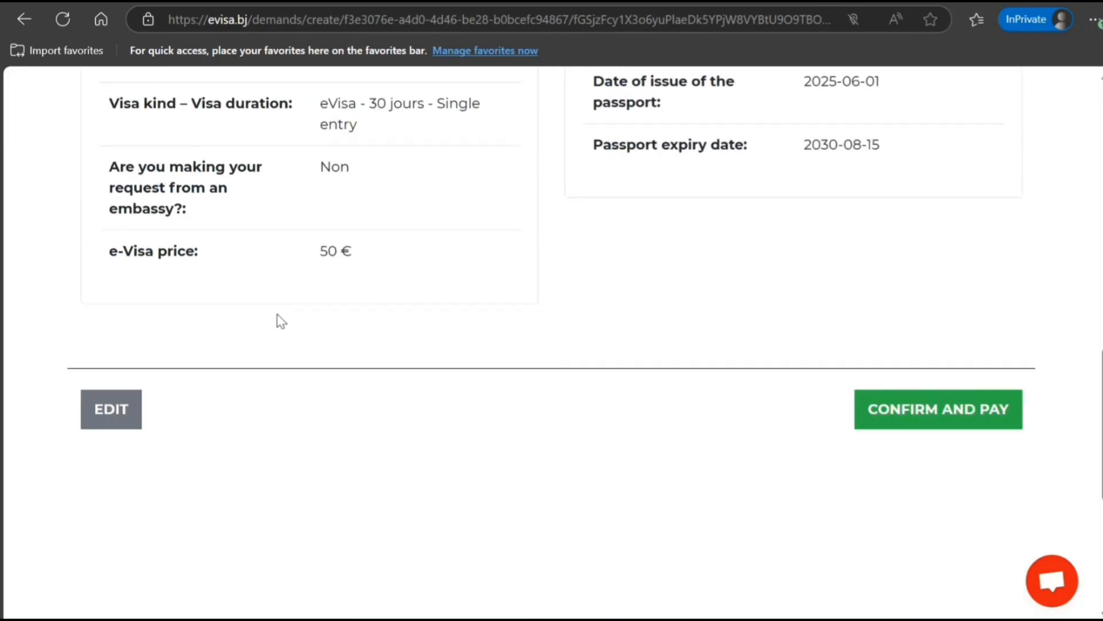